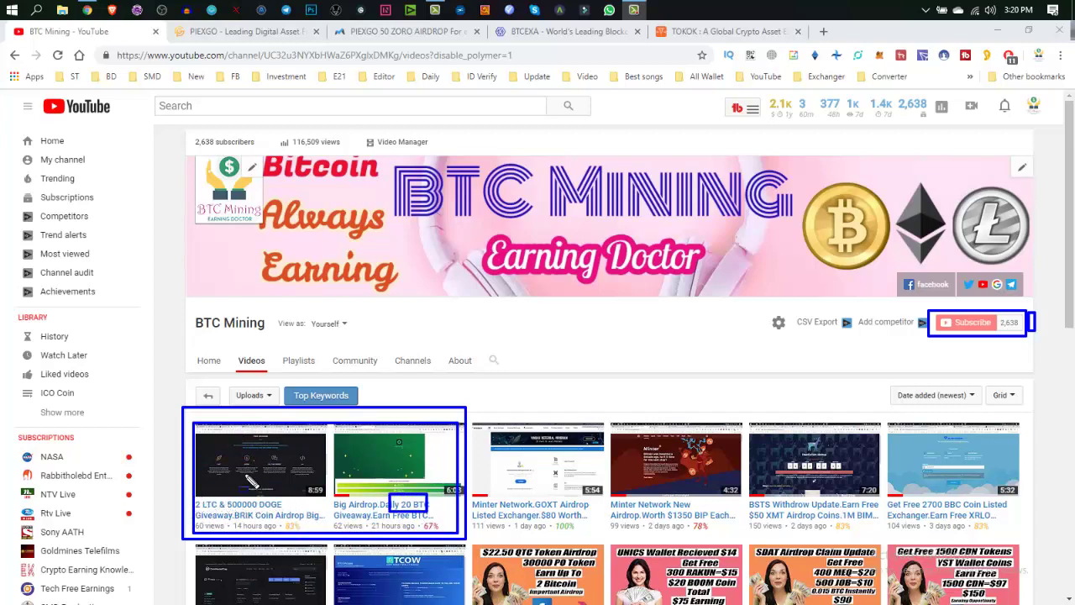
left_click_drag(194, 506, 304, 520)
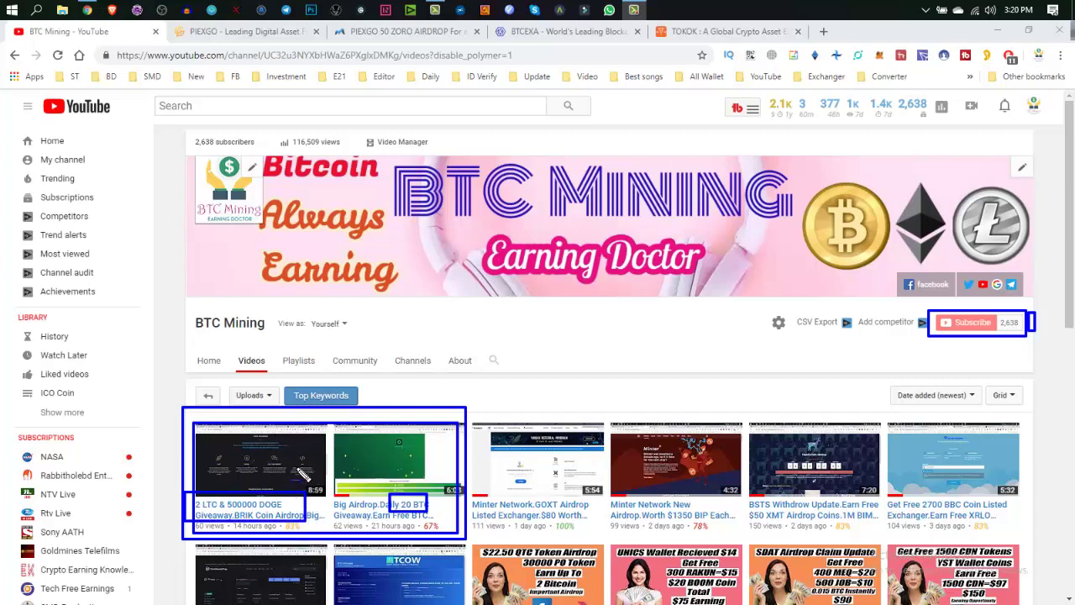
key("Escape")
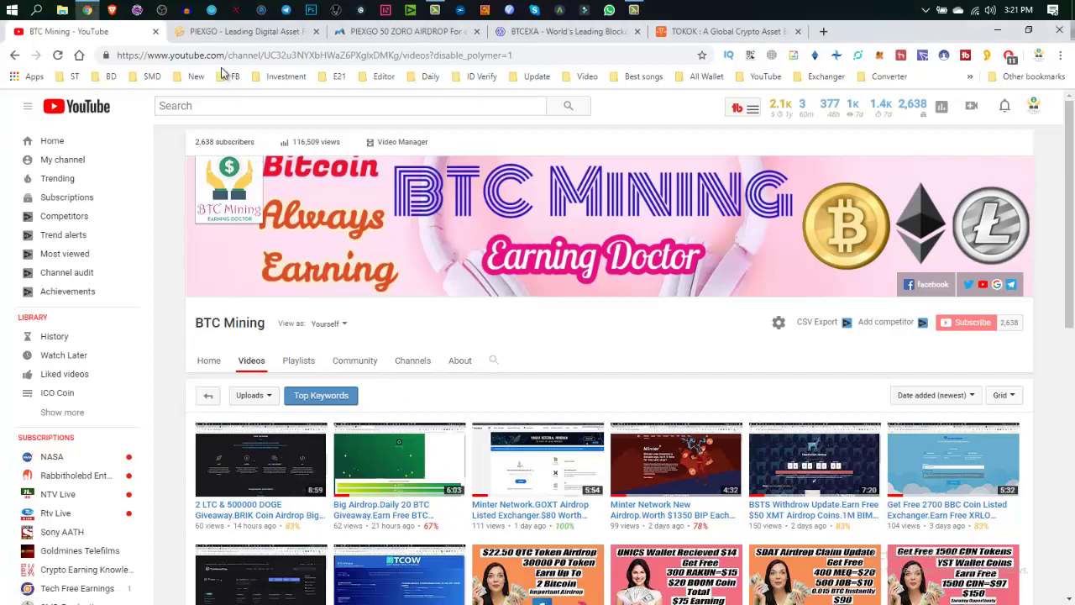
Step: Switch to the PIEXGO site and check the account's KYC Verification status
left_click(222, 32)
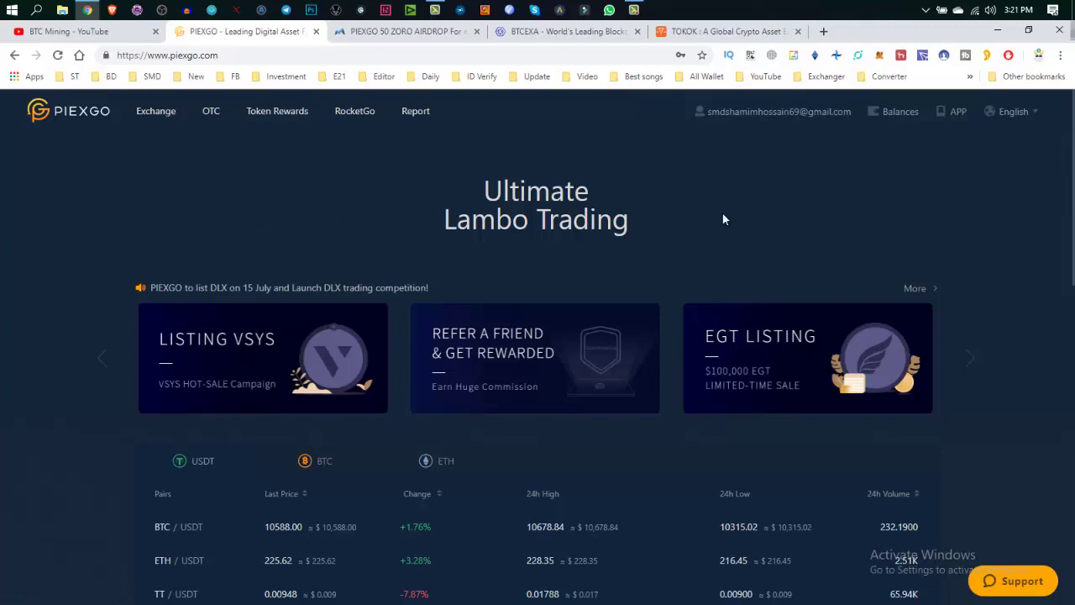
mouse_move(785, 111)
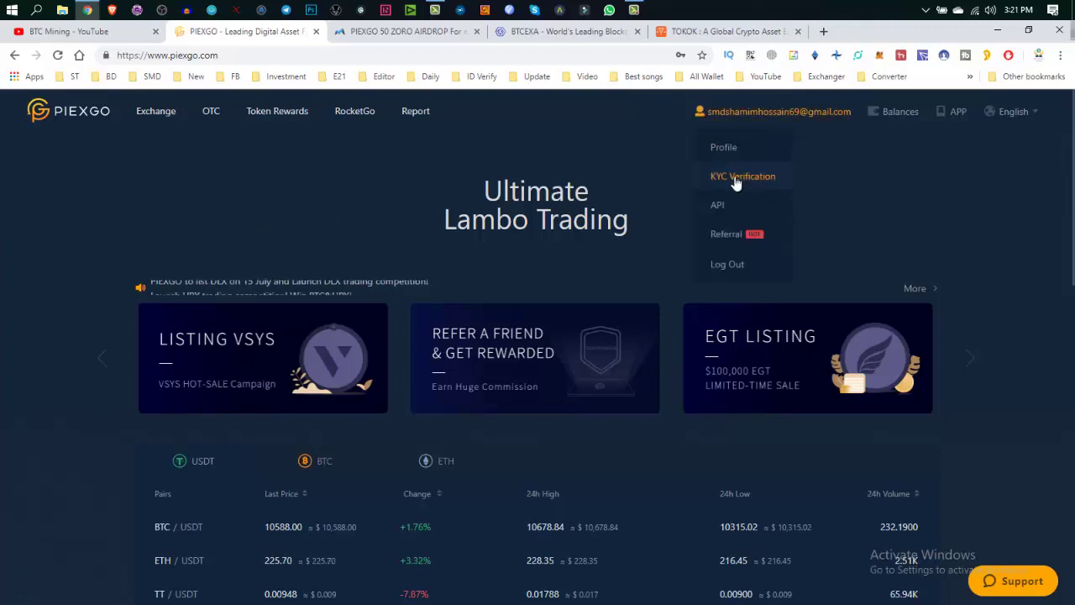
left_click(736, 178)
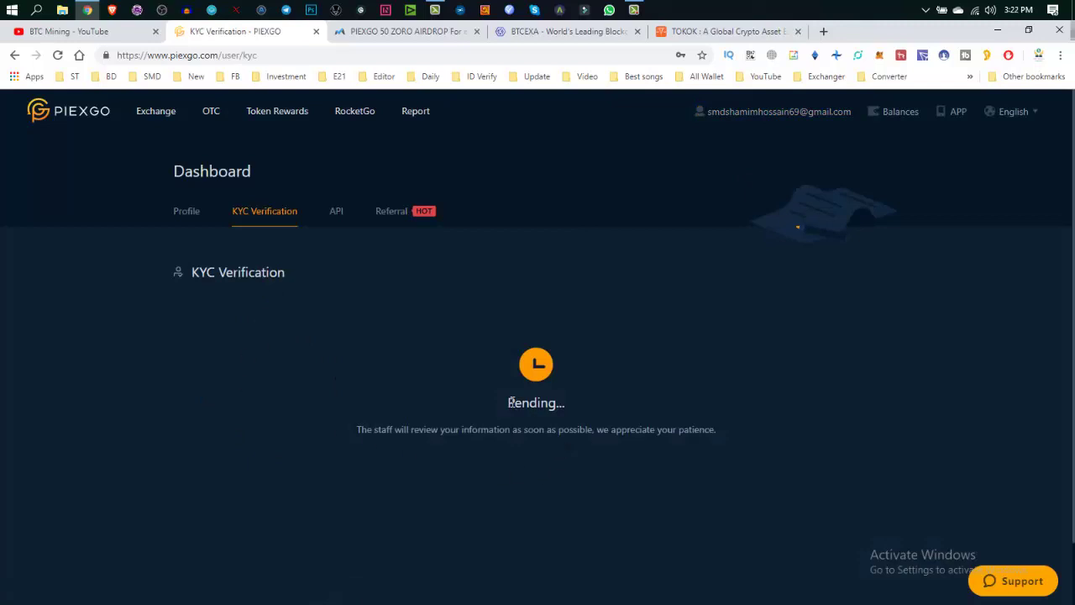
left_click_drag(509, 403, 714, 427)
left_click(714, 427)
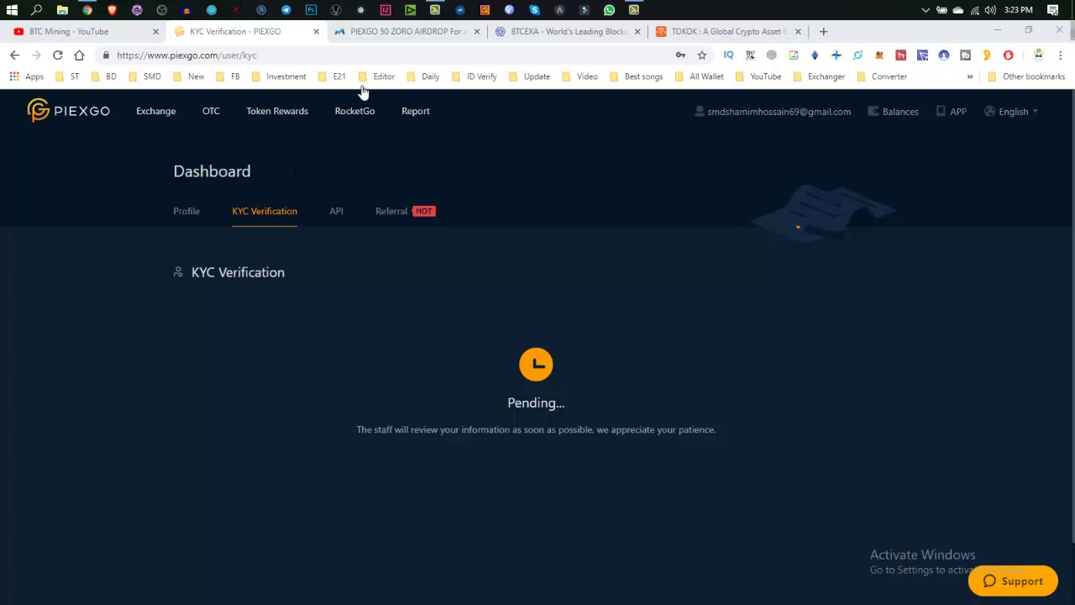
Step: Check the fields of the PIEXGO 50 ZORO airdrop form, and copy the UID from the PIEXGO account profile
left_click(384, 31)
scroll(328, 234, "down", 3)
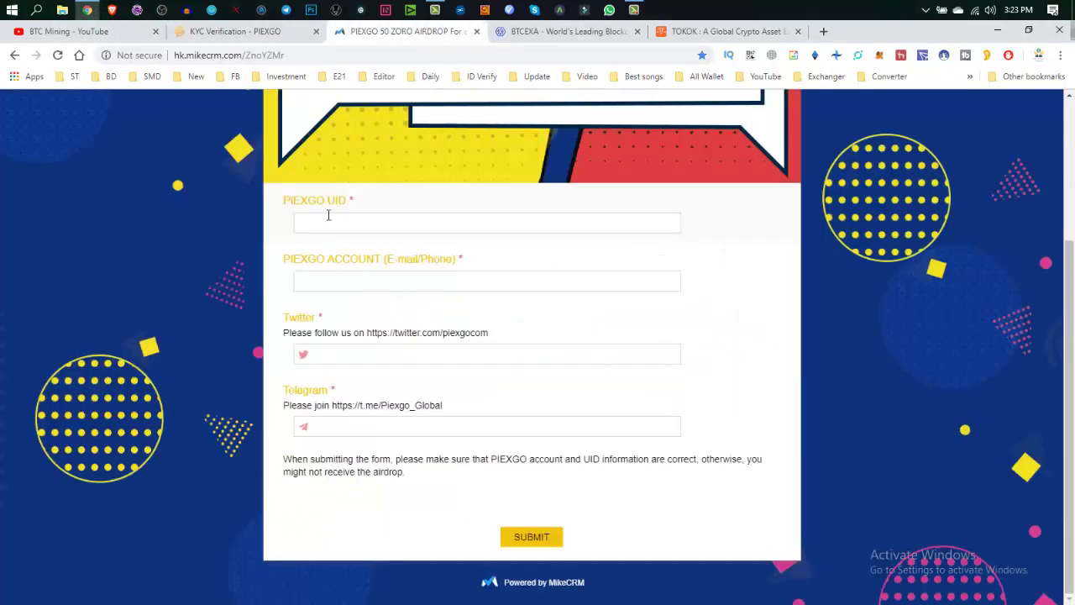
left_click(247, 31)
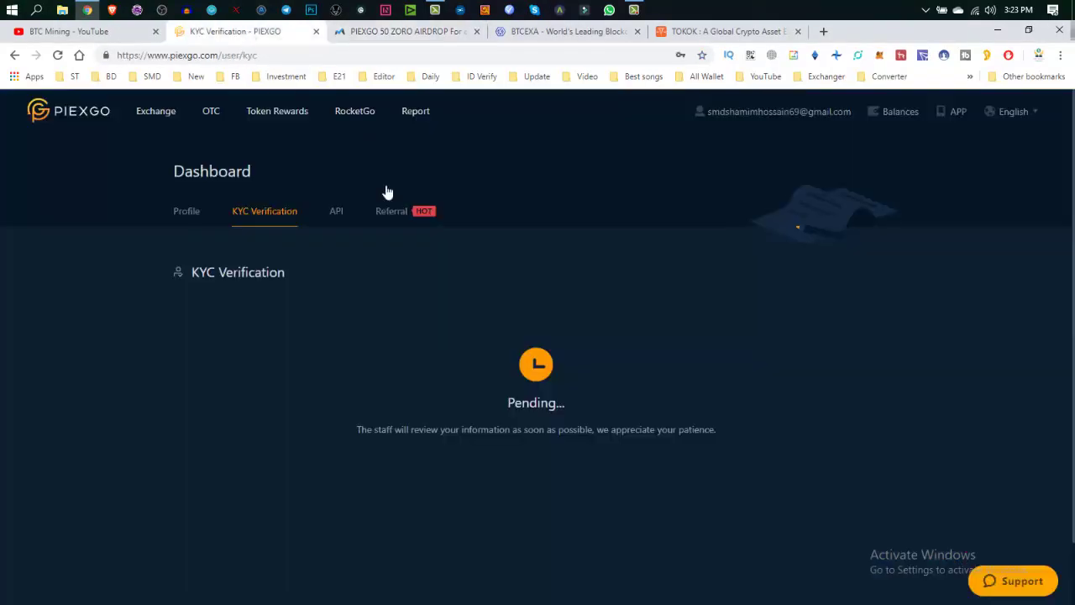
mouse_move(810, 118)
left_click(744, 147)
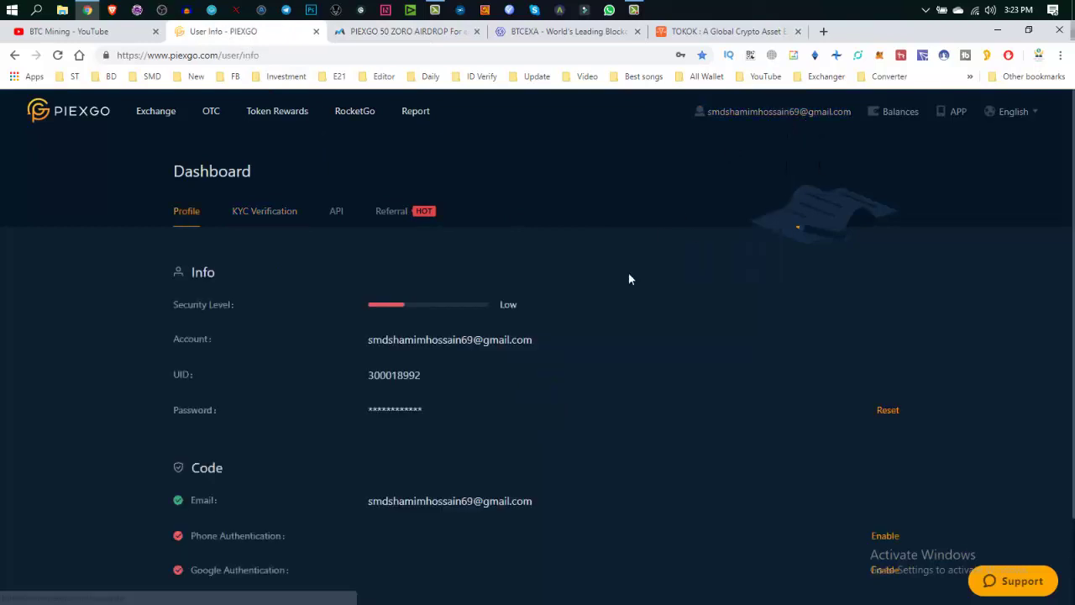
double_click(397, 376)
right_click(402, 376)
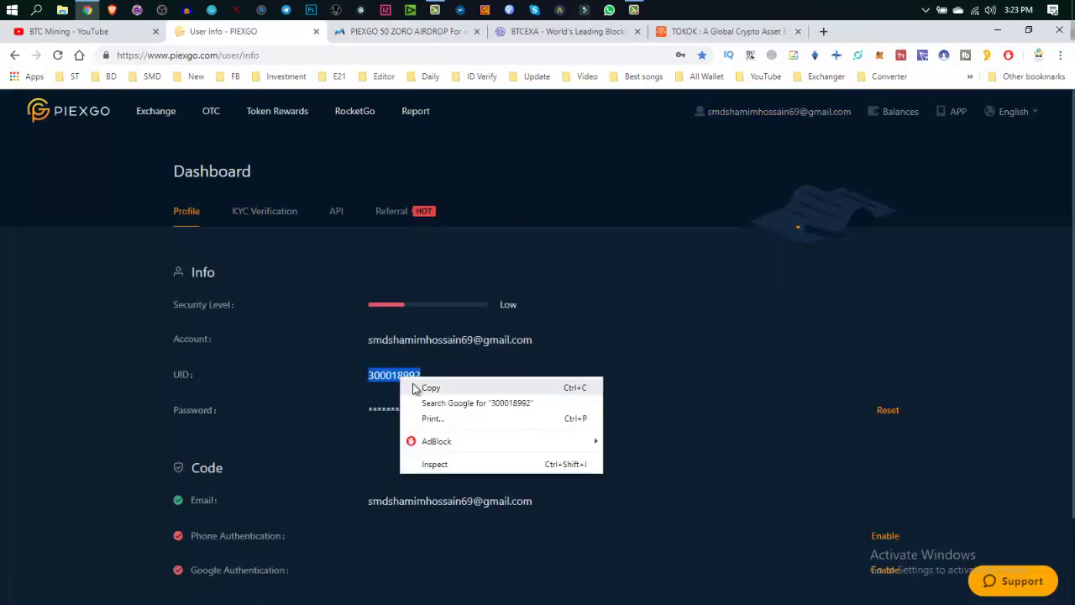
left_click(417, 385)
Step: Paste the copied UID into the PIEXGO UID field of the ZORO airdrop form
left_click(423, 32)
left_click(326, 223)
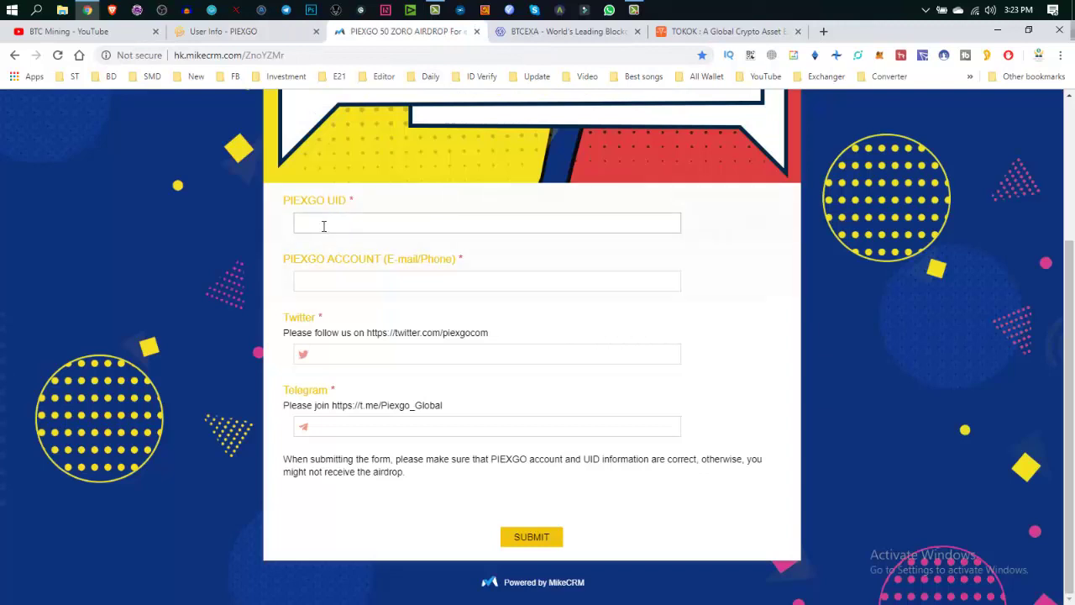
right_click(295, 223)
left_click(358, 331)
Step: Fill in the PIEXGO account e-mail on the airdrop form and compare it with the account profile
scroll(336, 353, "up", 1)
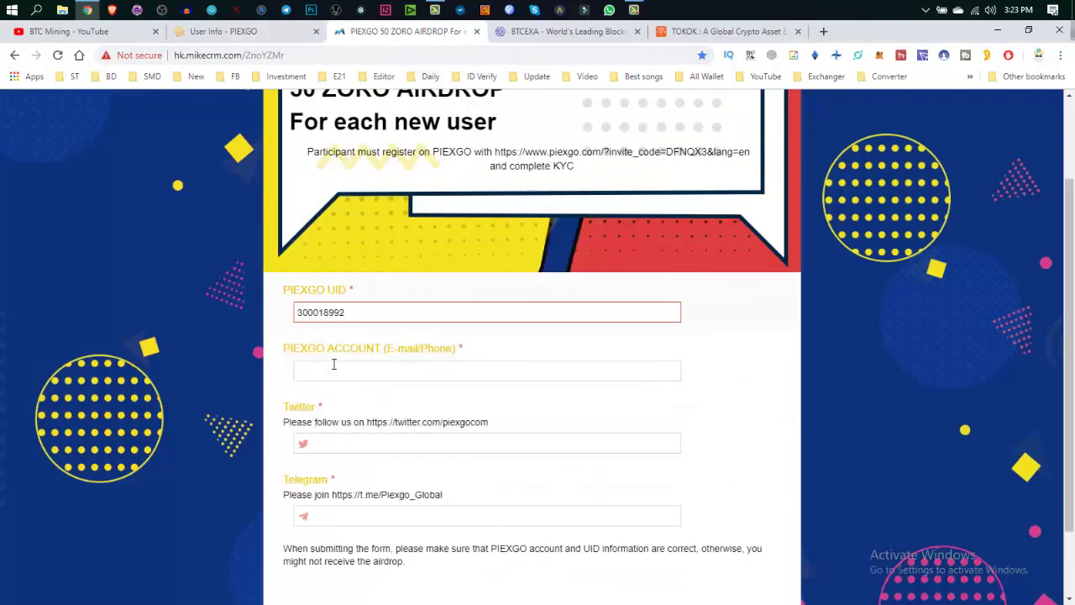
scroll(349, 353, "down", 1)
left_click(365, 303)
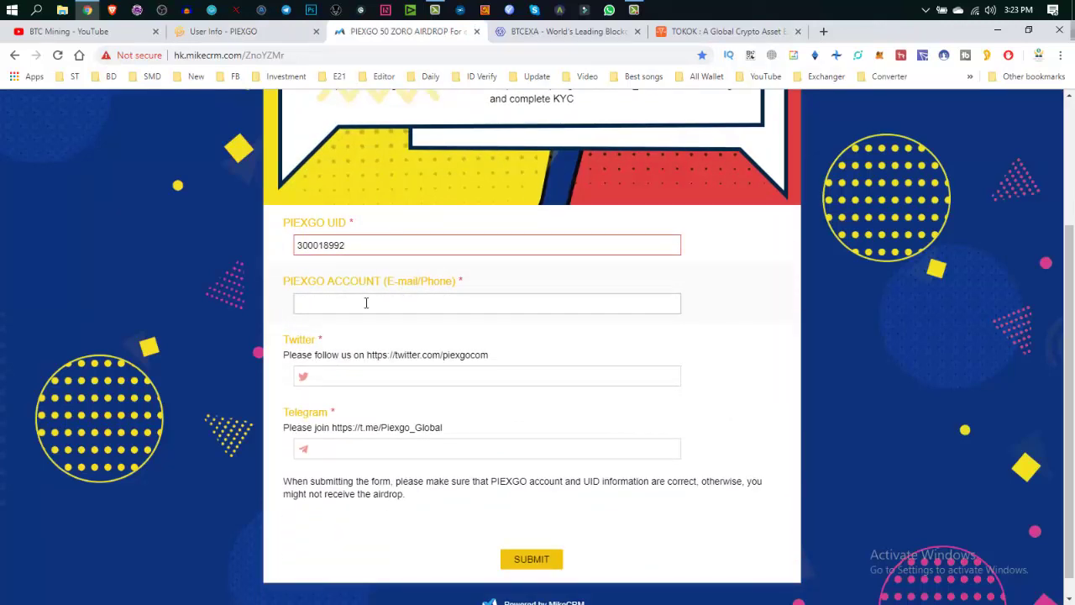
left_click(361, 327)
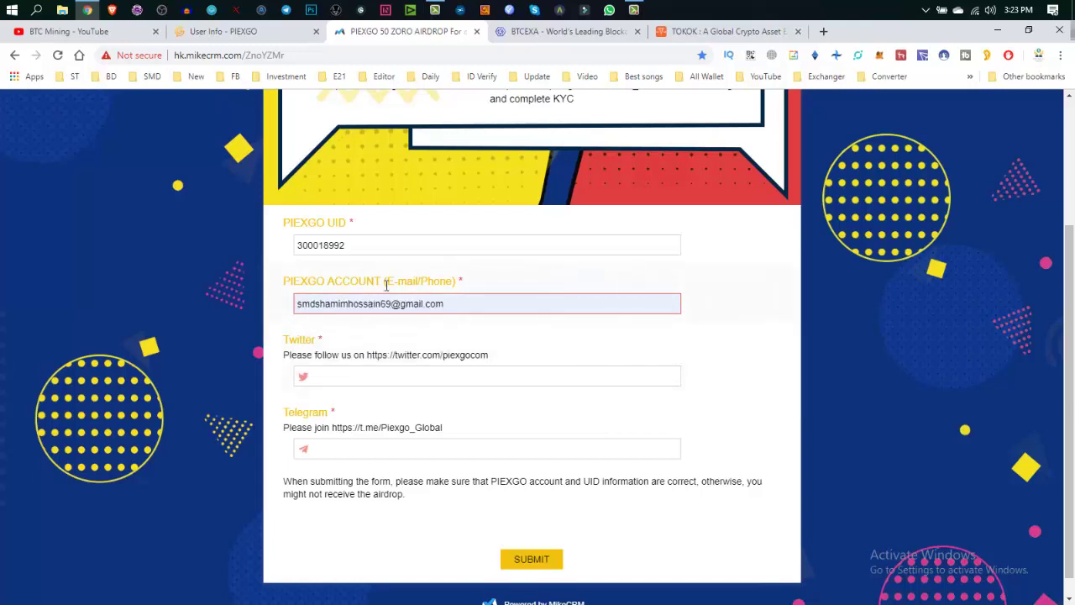
left_click(258, 33)
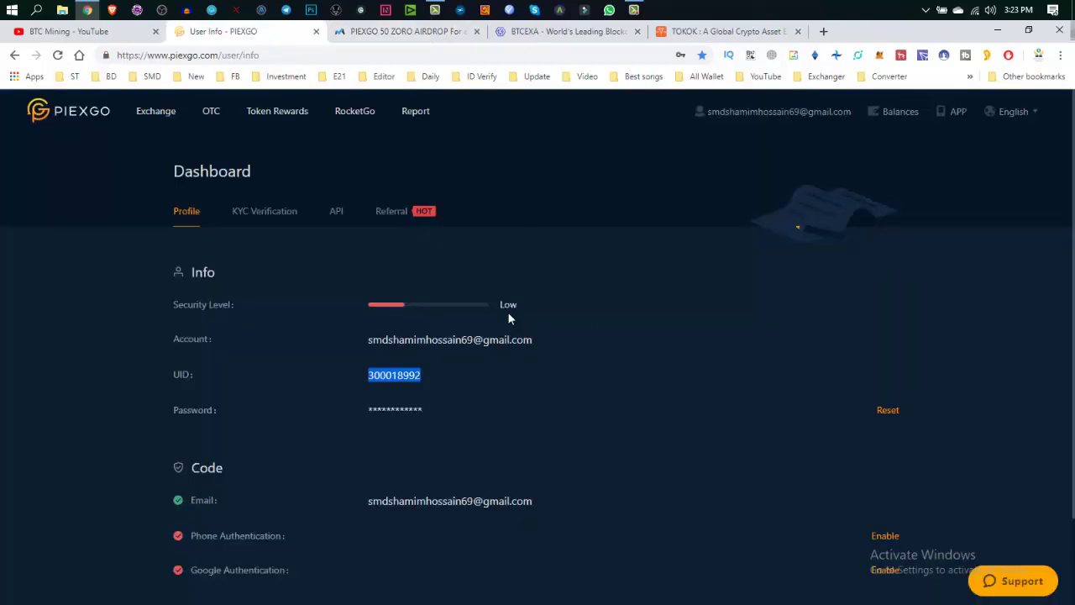
left_click(409, 38)
scroll(407, 271, "down", 1)
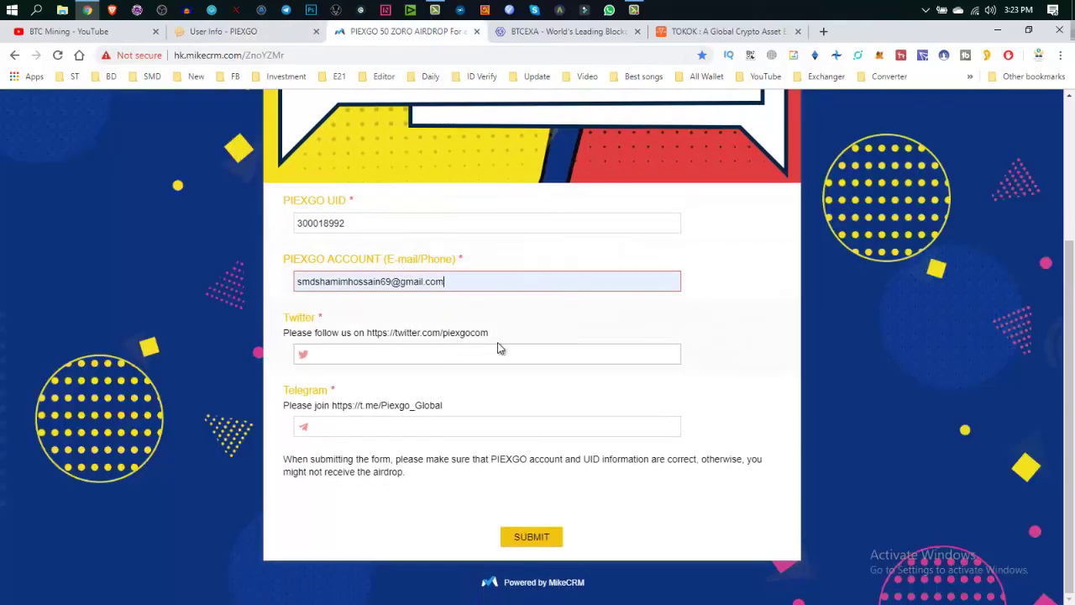
Step: Open PIEXGO's Twitter page from the link in the airdrop form in a new tab, and return to the form
left_click_drag(492, 335, 477, 31)
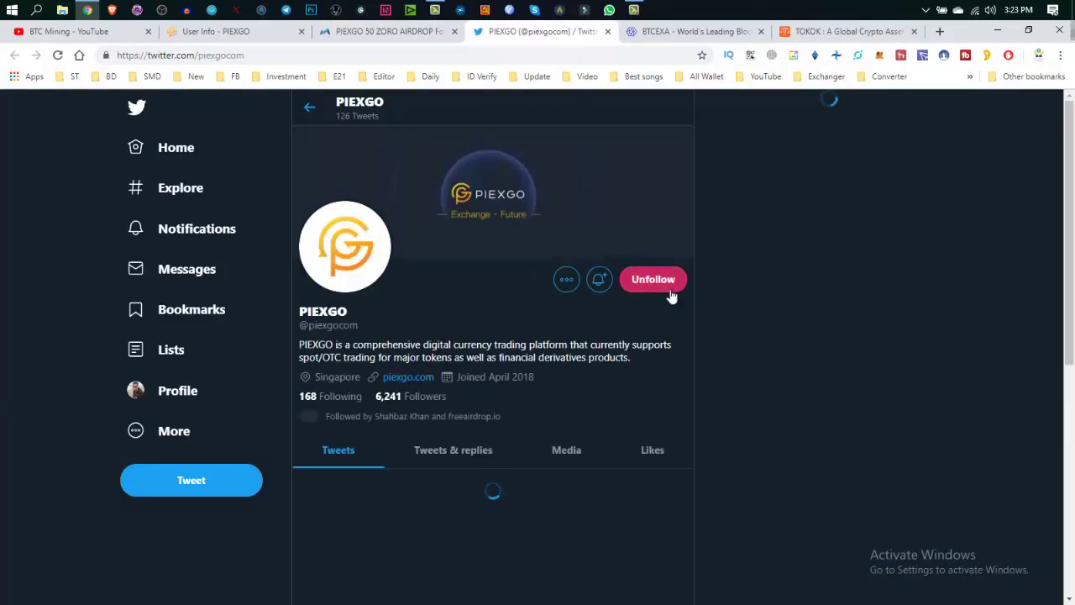
left_click(402, 33)
left_click(340, 357)
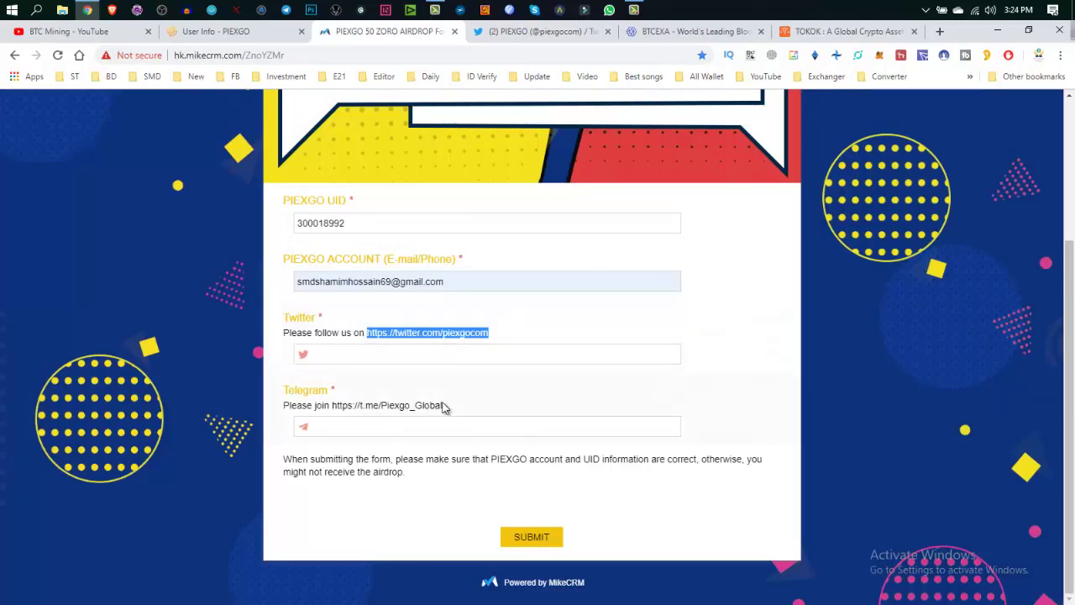
Step: Highlight the Telegram group link in the airdrop form and review the participation conditions in its header
left_click_drag(445, 407, 336, 412)
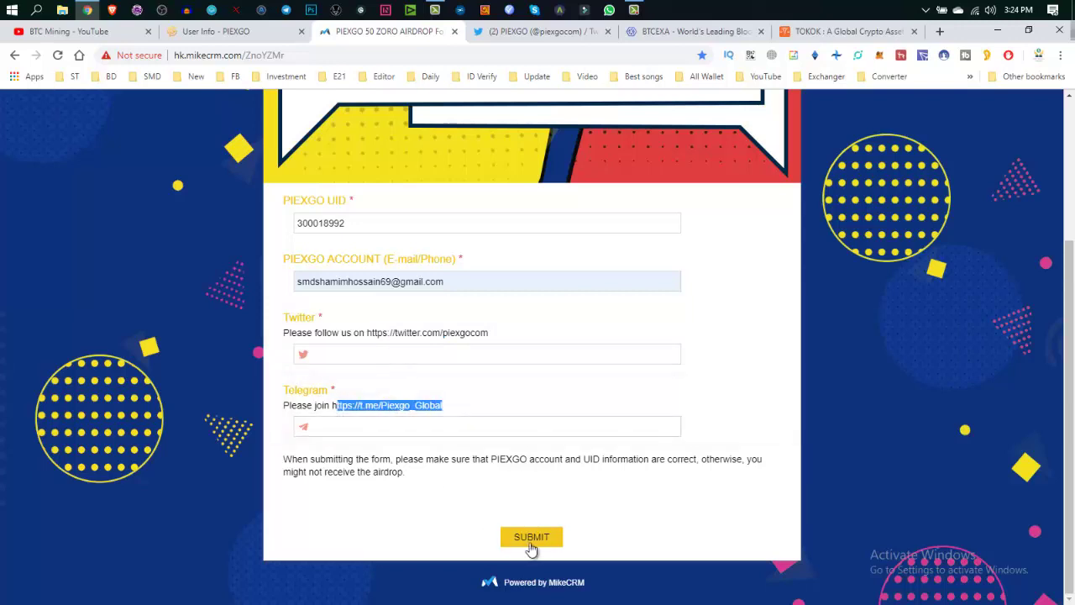
left_click(756, 370)
scroll(749, 367, "up", 3)
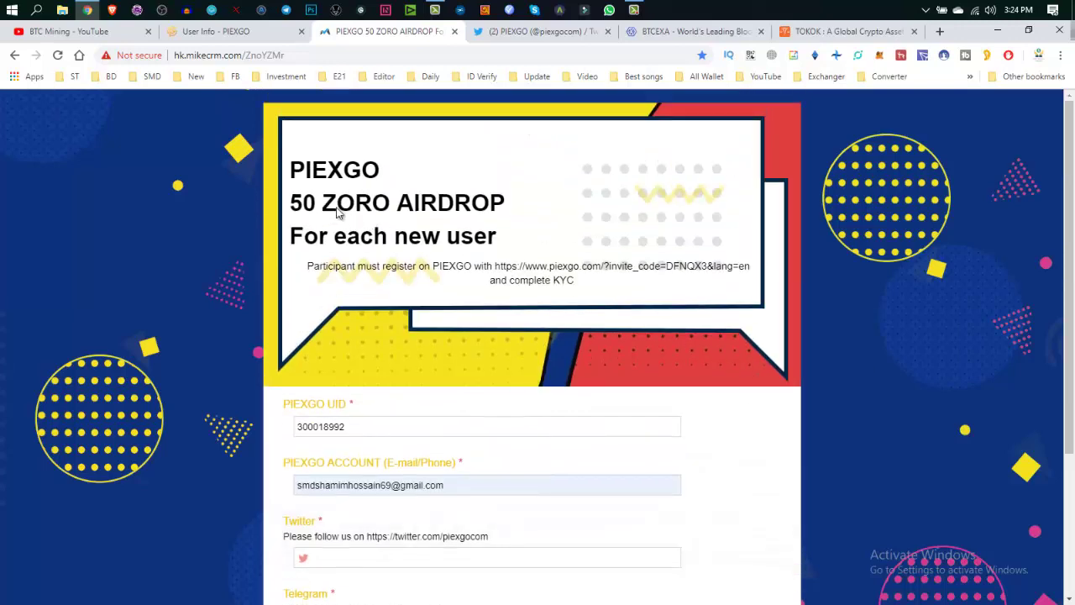
Step: Return to the PIEXGO dashboard and log out of the account
left_click(244, 35)
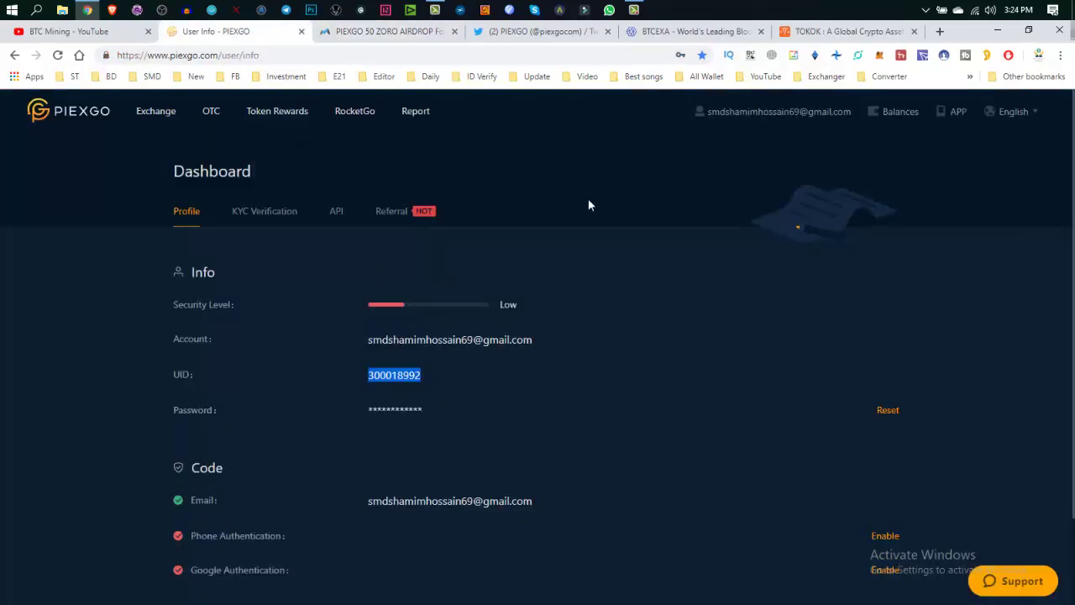
left_click(543, 210)
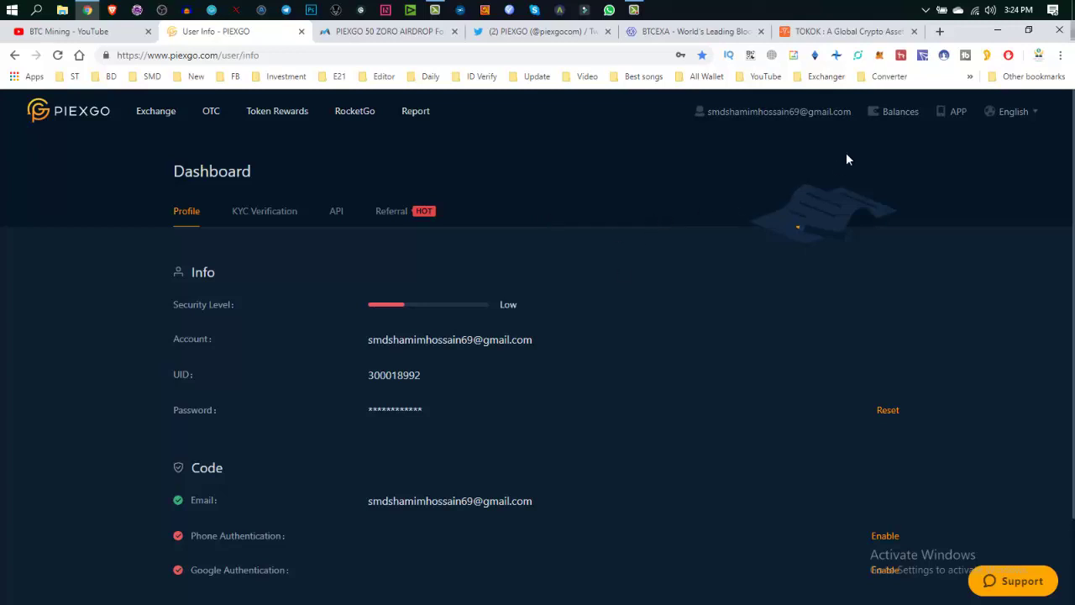
mouse_move(793, 117)
left_click(731, 262)
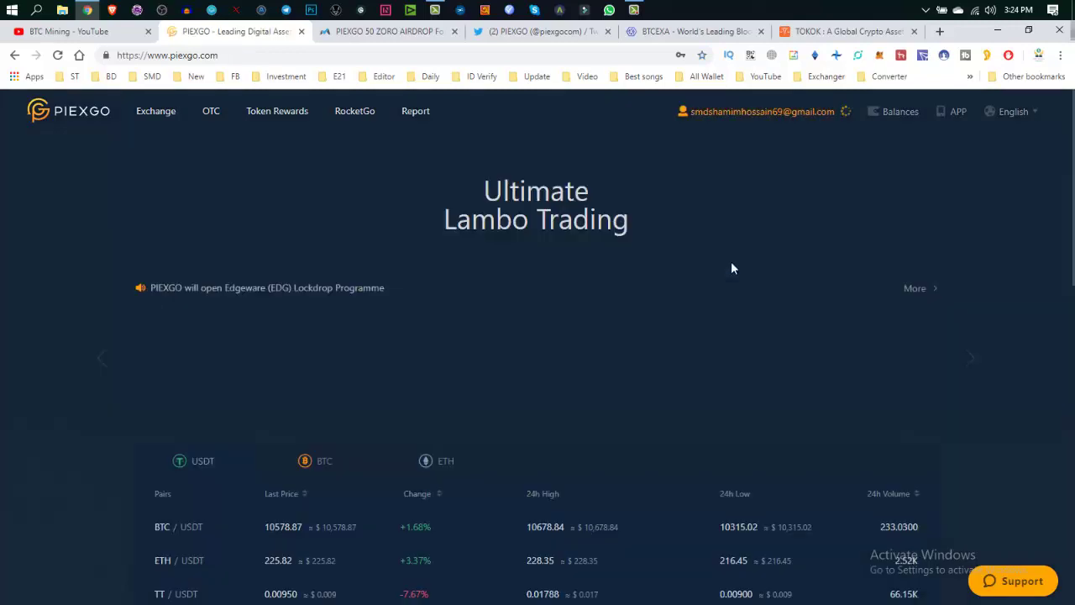
Step: Review PIEXGO's e-mail registration form, tick agreement to the Terms of use, and close the form without registering
left_click(901, 113)
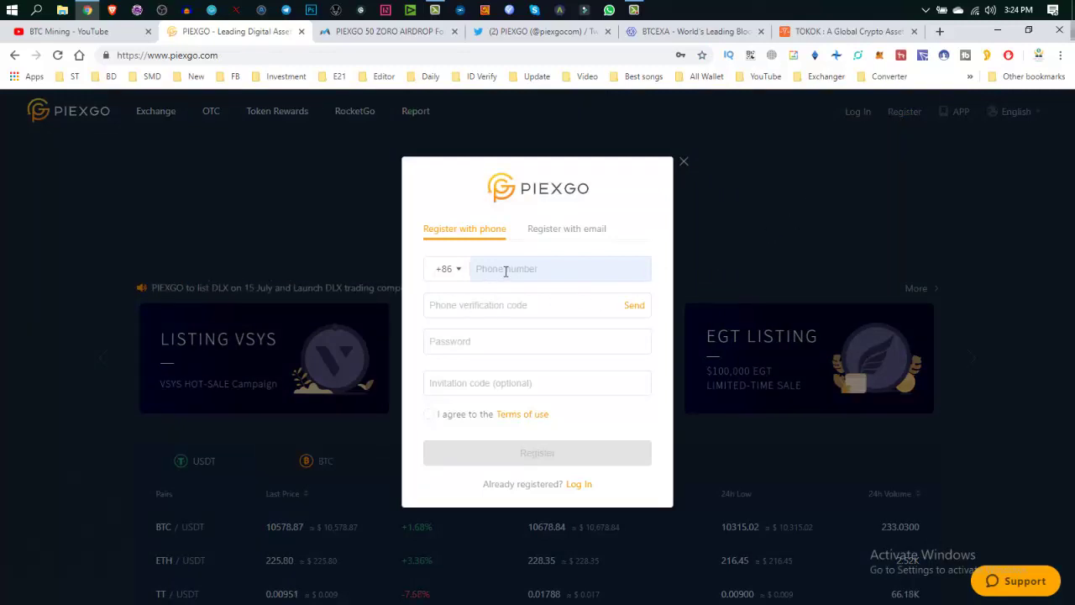
left_click(572, 231)
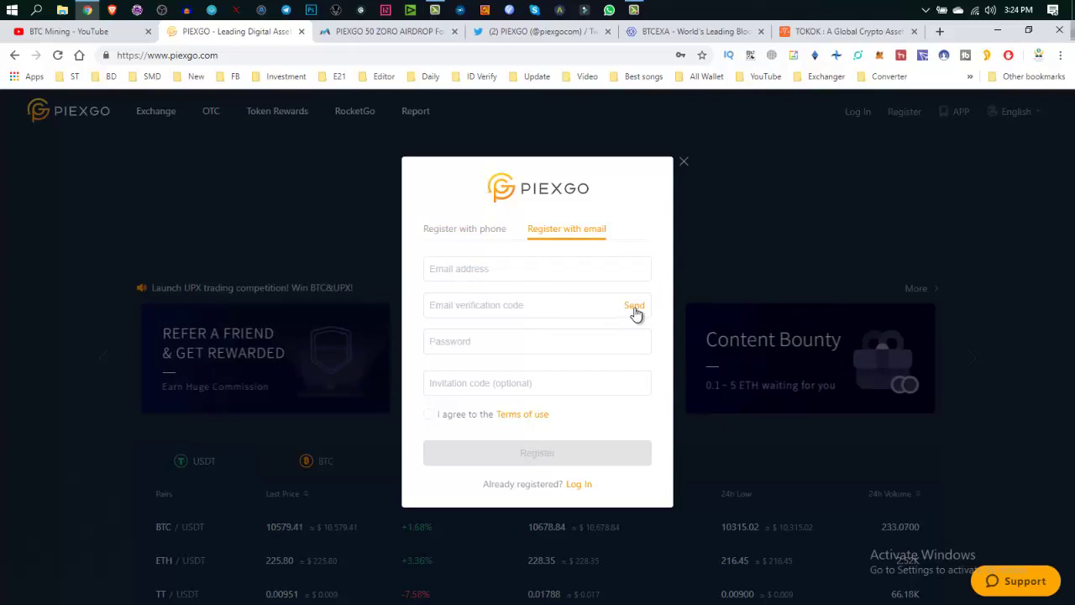
left_click(428, 415)
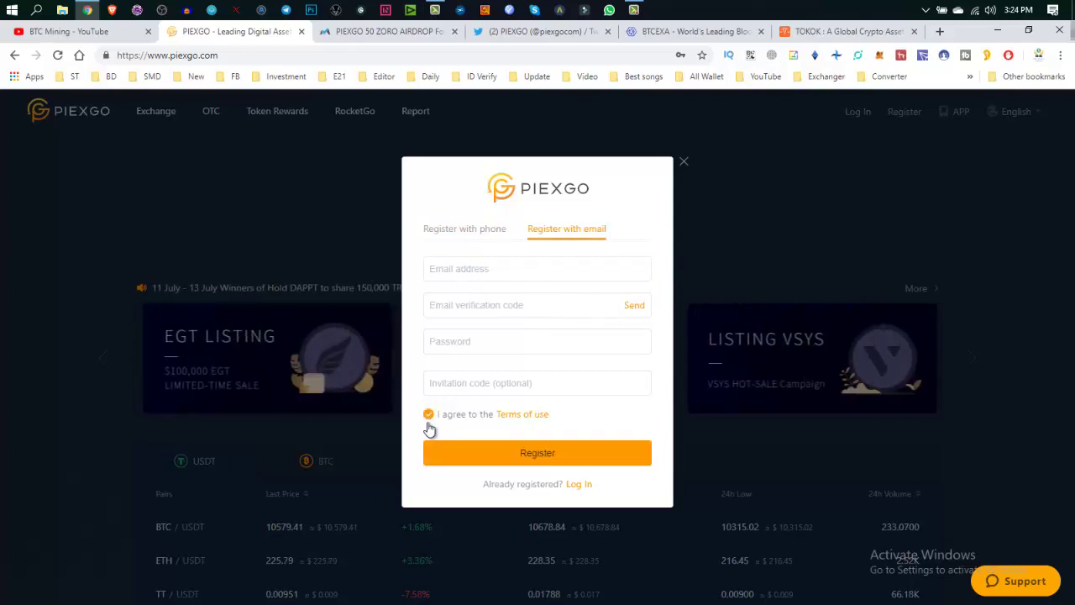
left_click(684, 165)
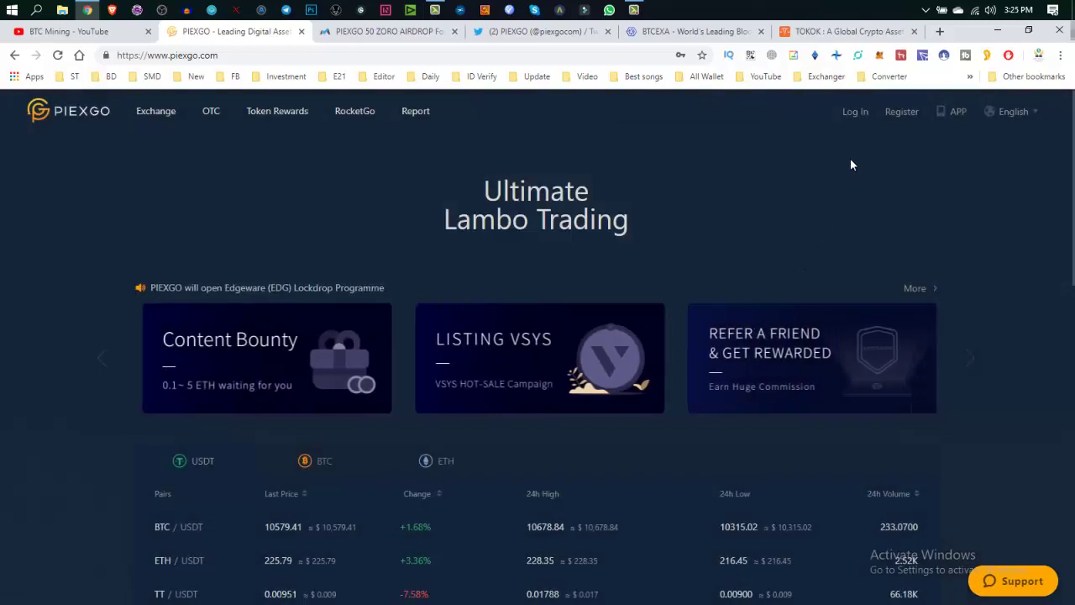
Step: Switch to the BTCEXA home page and open the anniversary giveaway's lucky draw page from its wheel banner
left_click(702, 34)
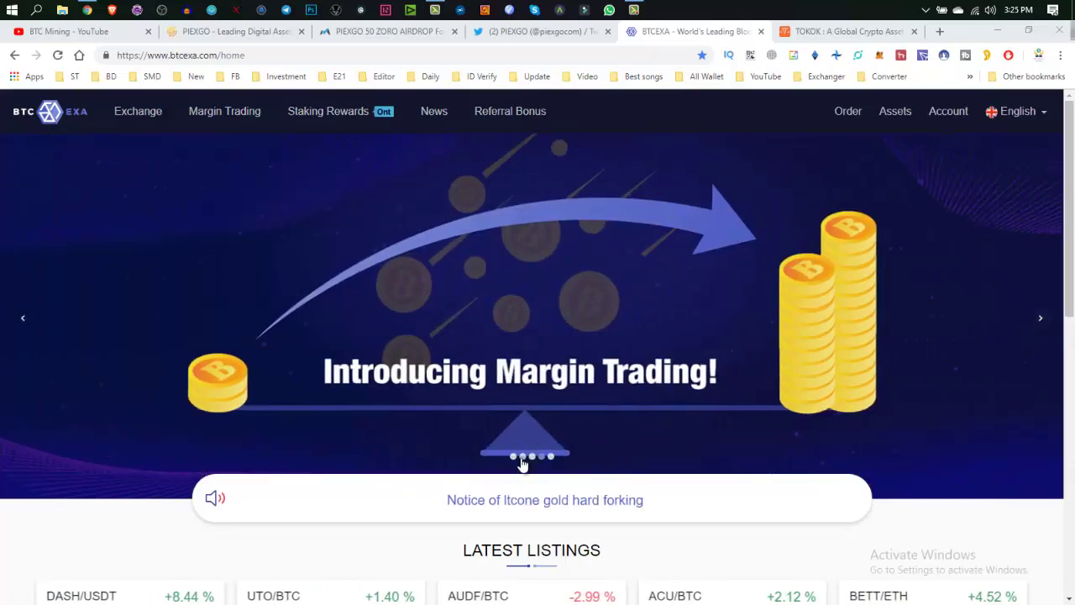
left_click(522, 456)
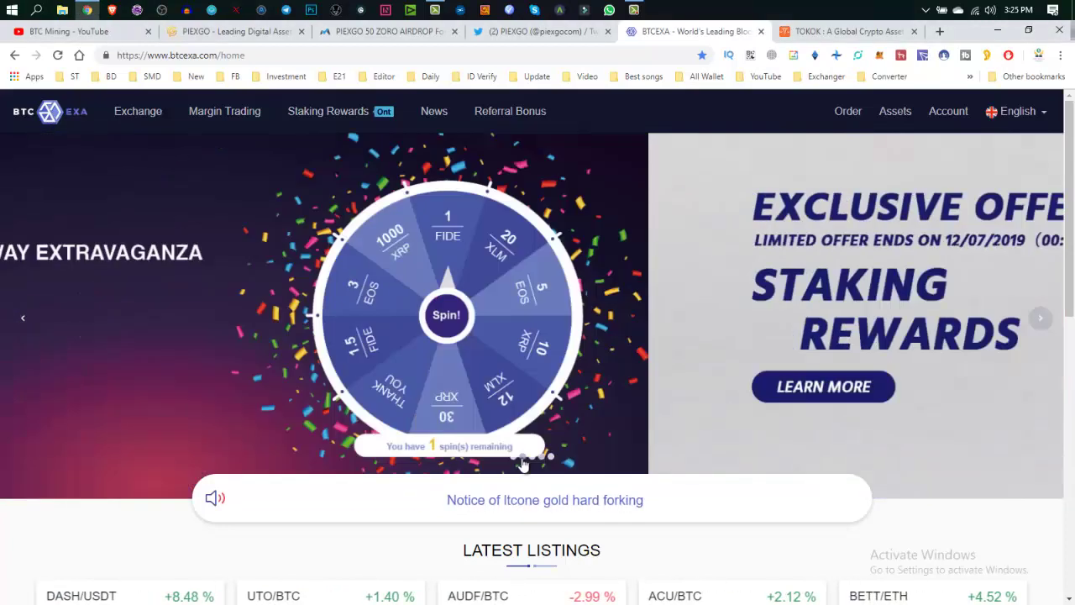
left_click(863, 316)
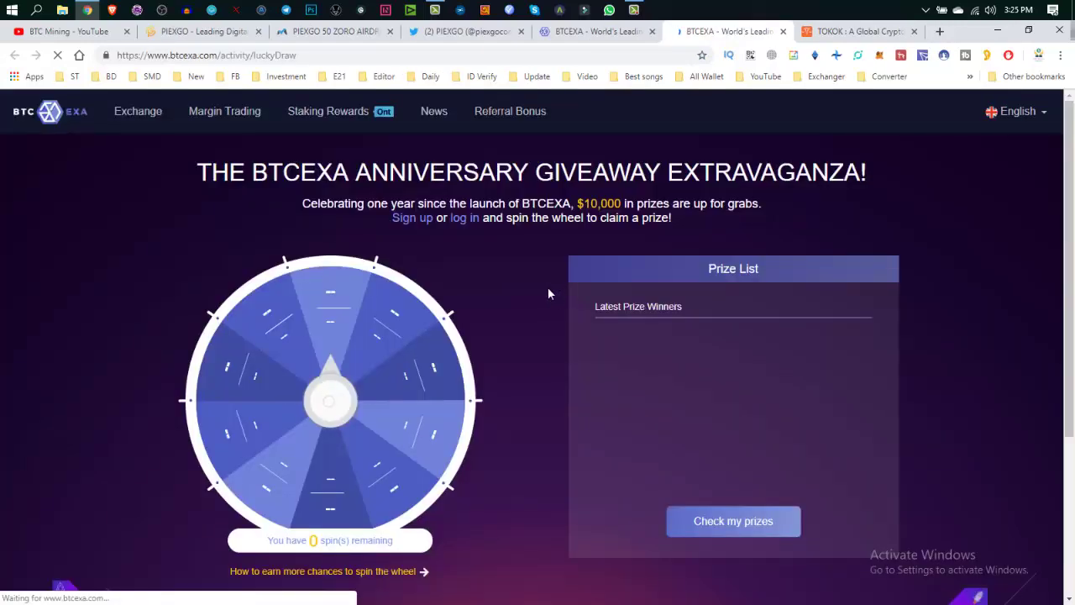
Step: Review the giveaway's prize wheel, winners and terms, and open the instructions for earning more spins
scroll(437, 302, "down", 3)
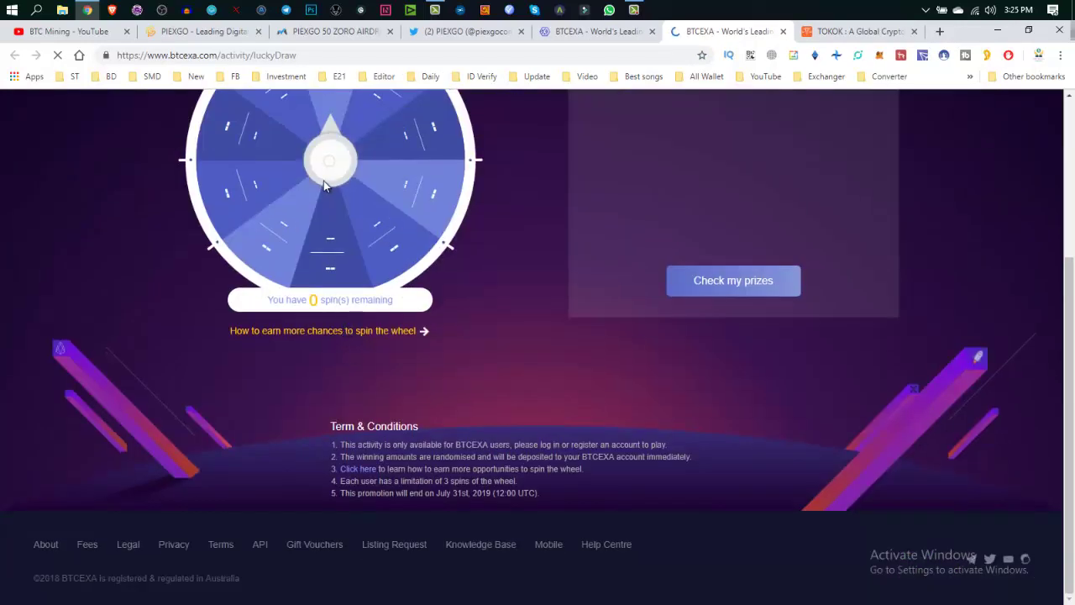
scroll(324, 181, "up", 2)
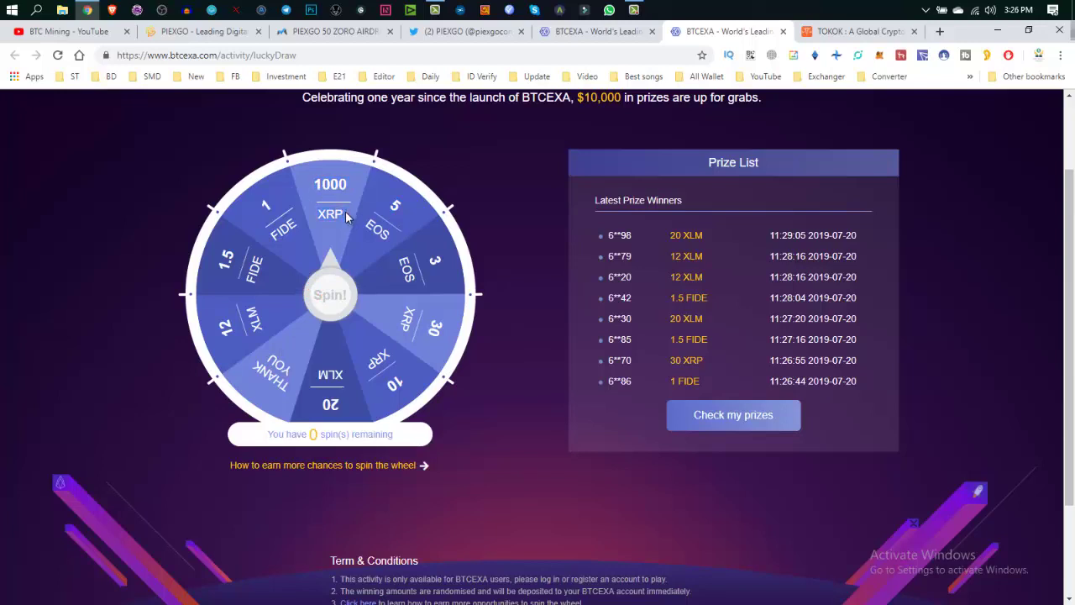
scroll(345, 216, "up", 1)
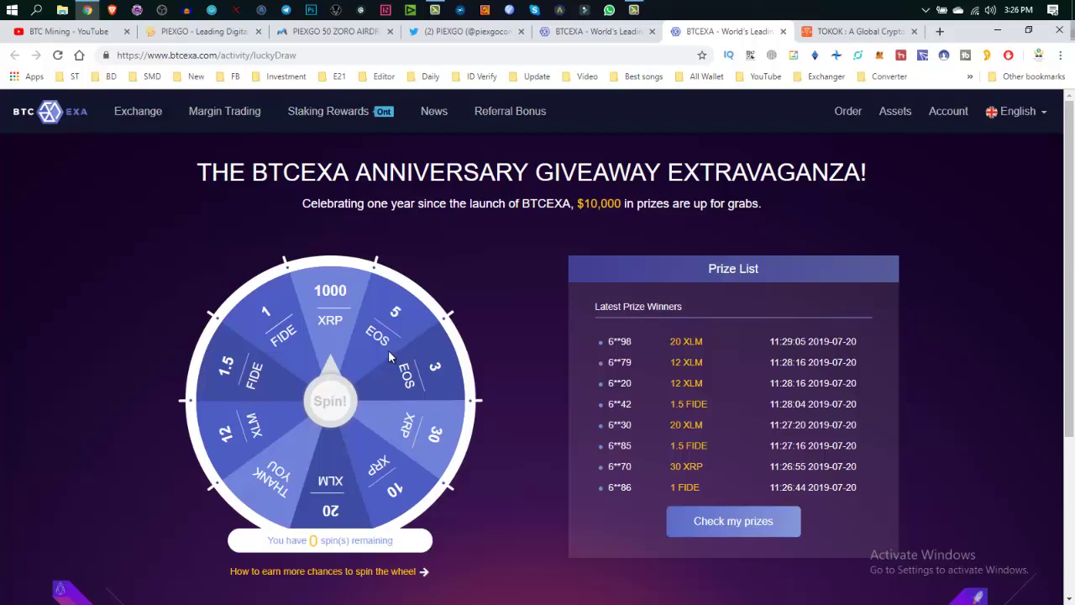
scroll(336, 382, "down", 2)
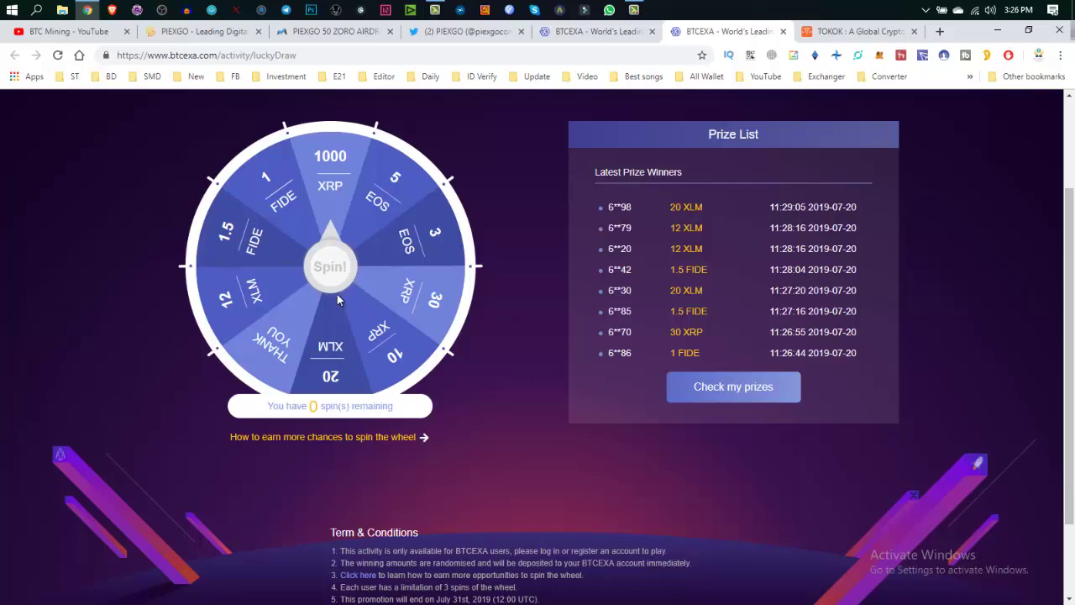
left_click(372, 438)
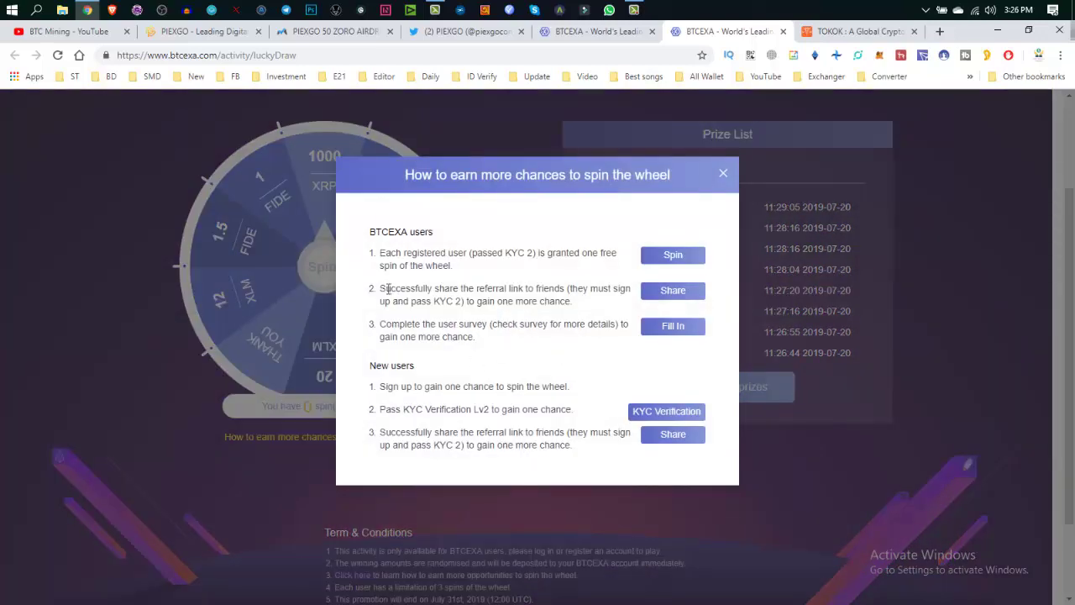
Step: Read the requirements for earning more wheel spins and close the instructions
triple_click(506, 300)
left_click(506, 301)
left_click(723, 172)
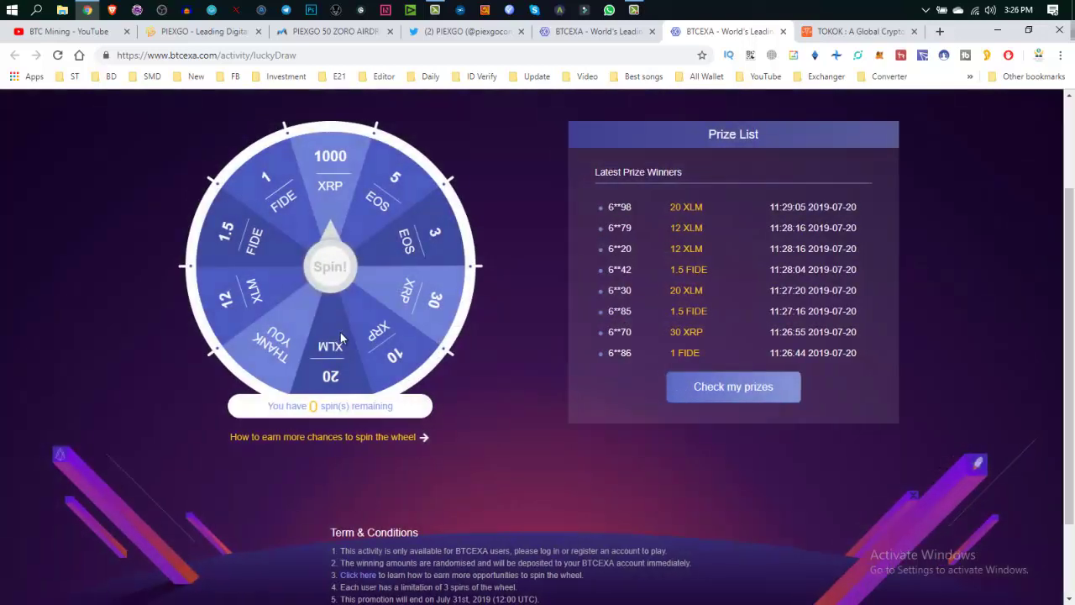
Step: Open the BTCEXA account's KYC Verification page and review its status and verification levels
scroll(554, 274, "up", 2)
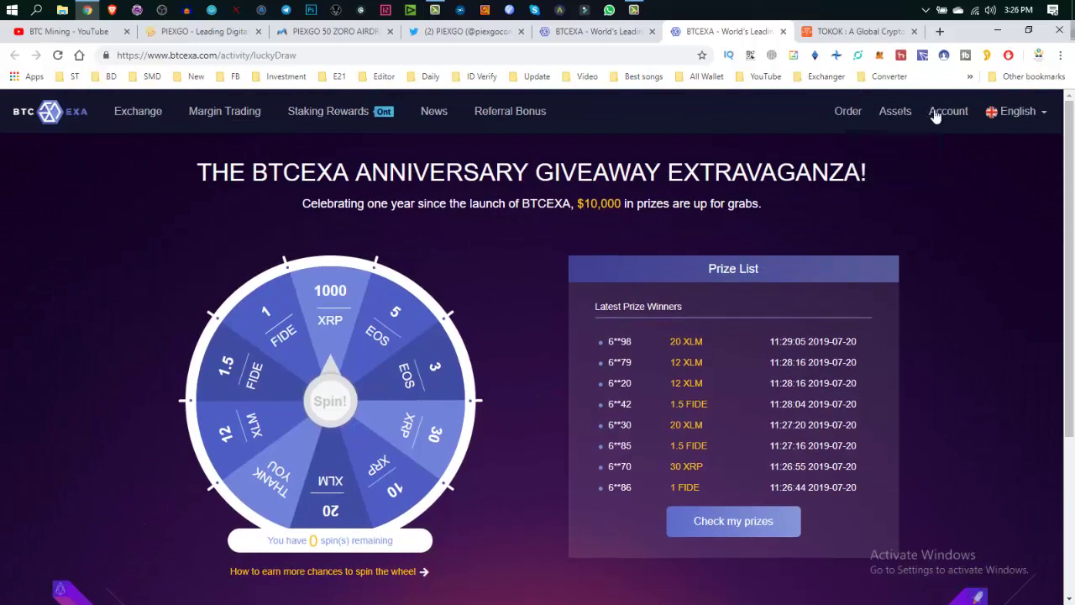
mouse_move(941, 116)
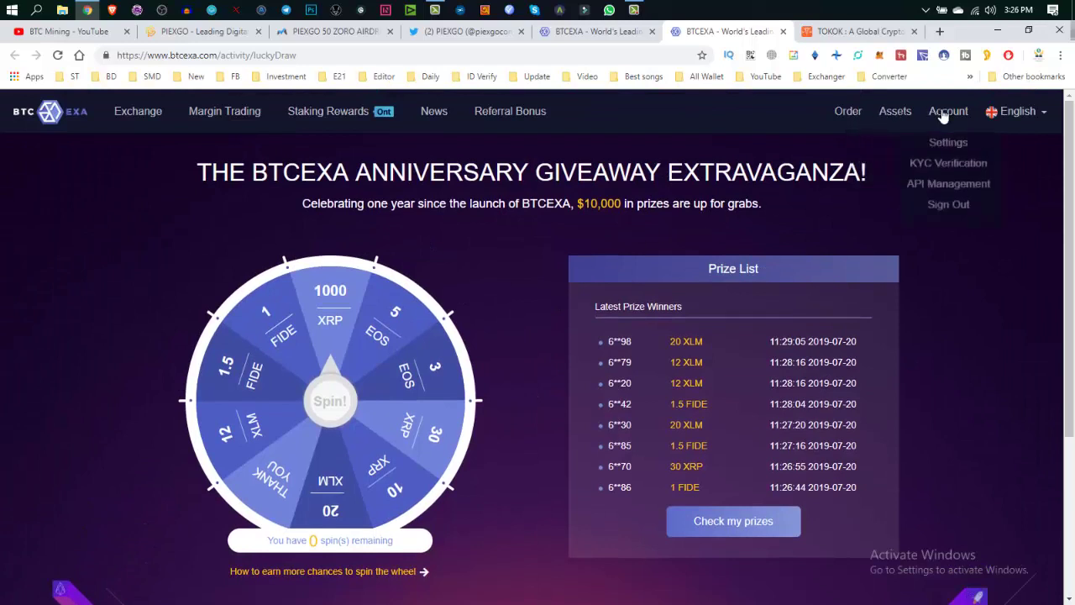
left_click(946, 168)
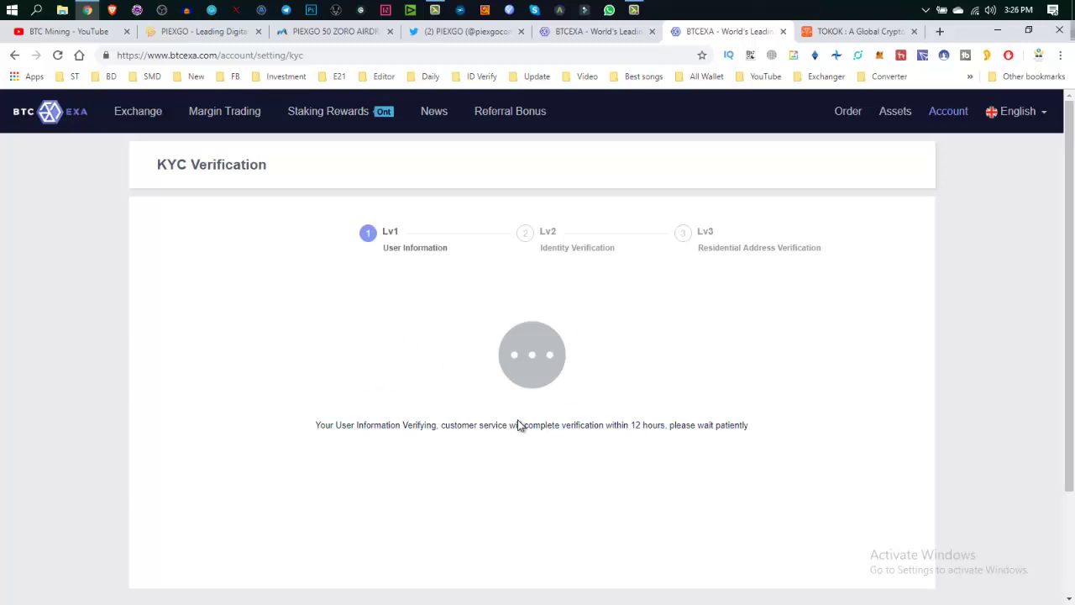
left_click_drag(613, 429, 698, 411)
left_click(691, 399)
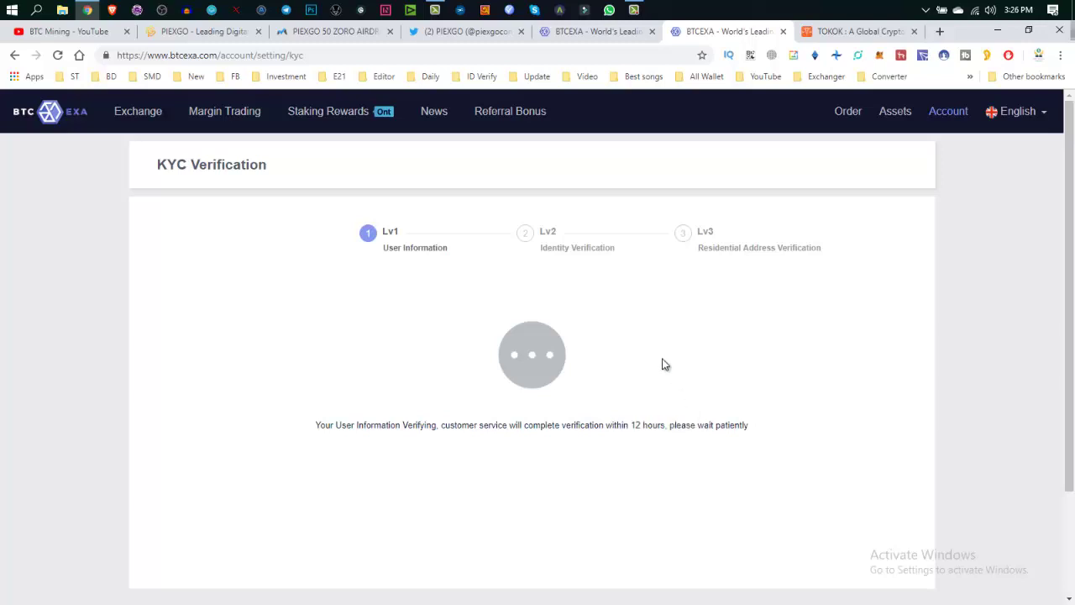
triple_click(581, 254)
left_click(538, 255)
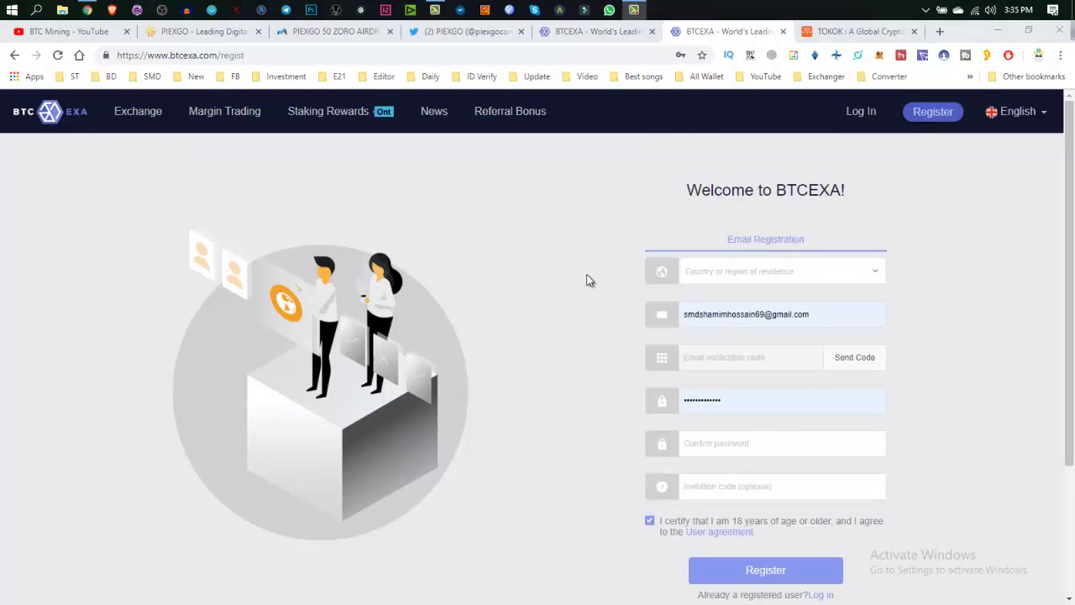
Step: Review BTCEXA's e-mail registration form, including the country options, e-mail field and age certification, without registering
left_click(803, 283)
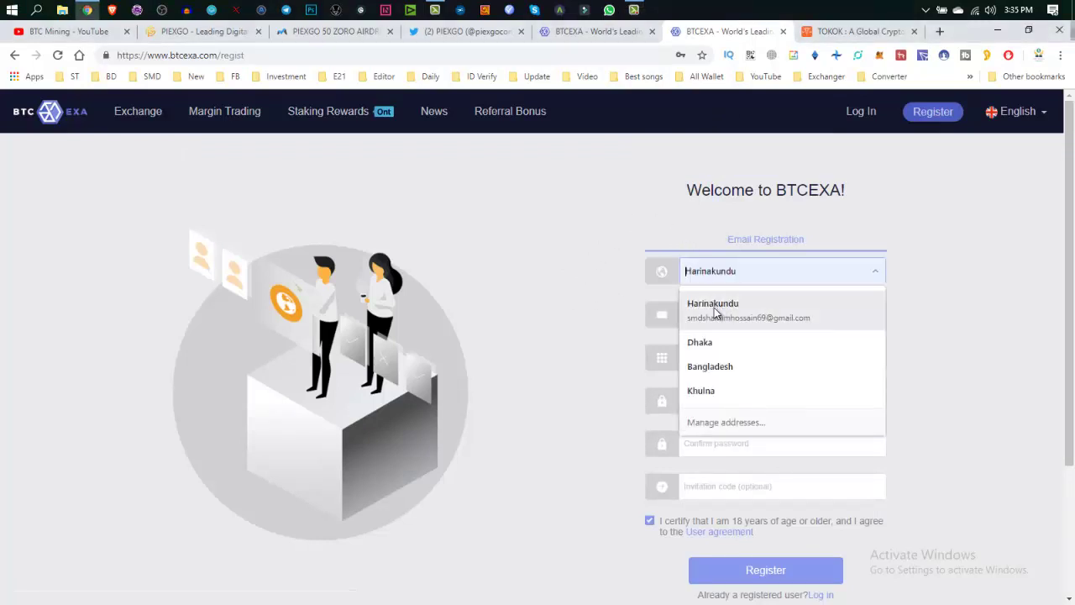
left_click(499, 260)
left_click(761, 315)
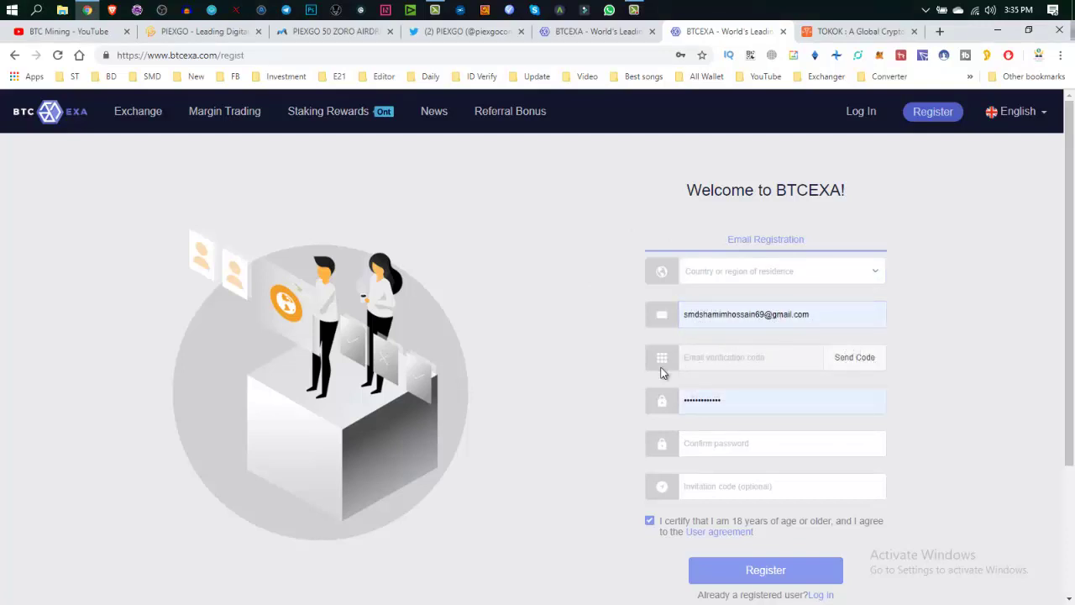
scroll(557, 432, "down", 2)
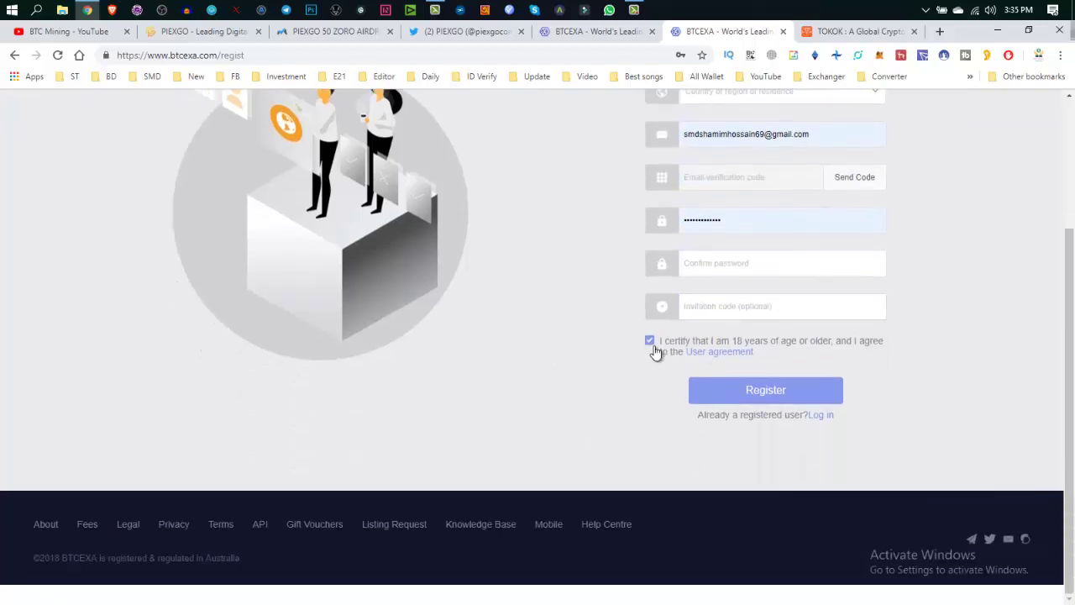
scroll(516, 351, "up", 2)
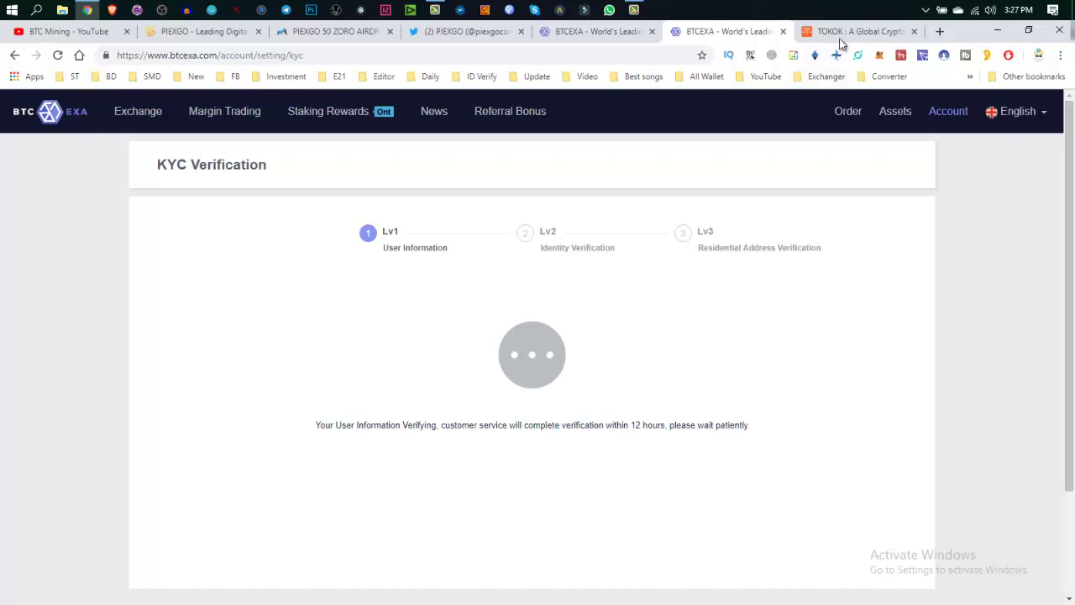
Step: Switch to the TOKOK exchange site and open its sign-up form to review the required fields
left_click(846, 33)
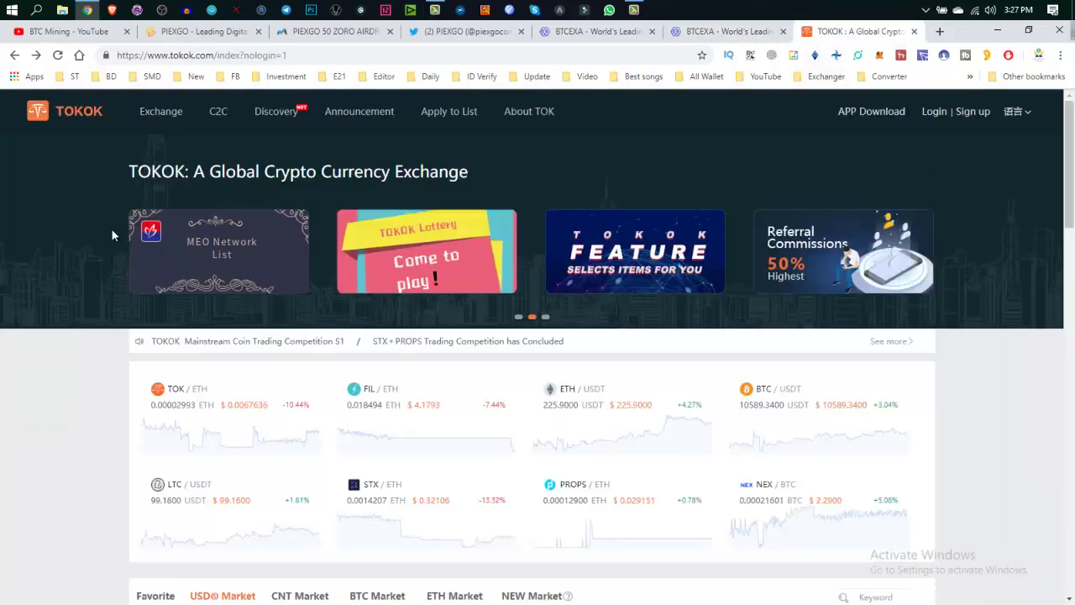
left_click(967, 115)
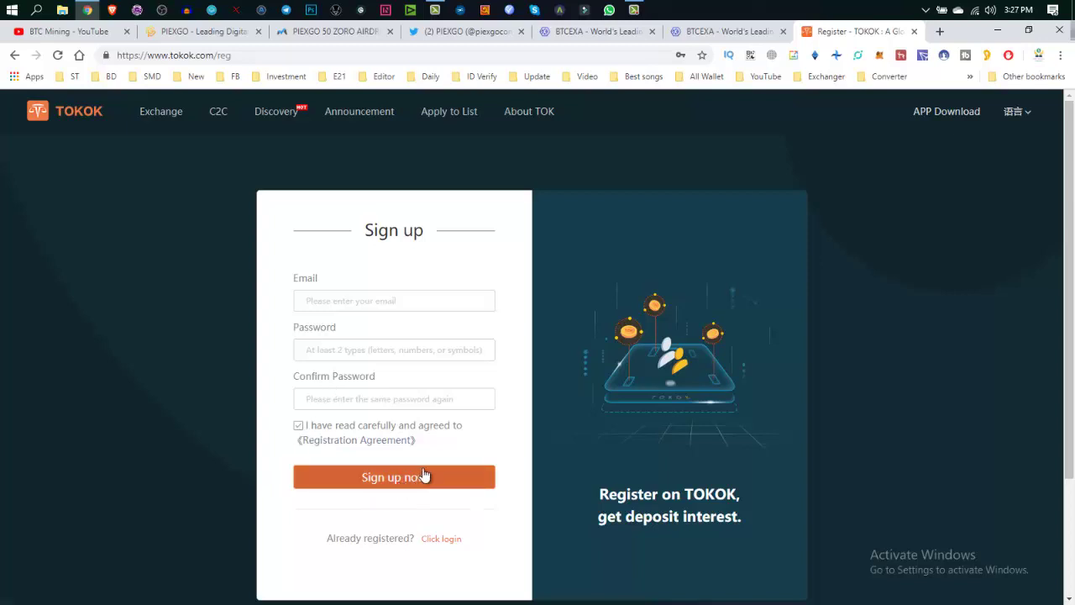
scroll(465, 438, "down", 2)
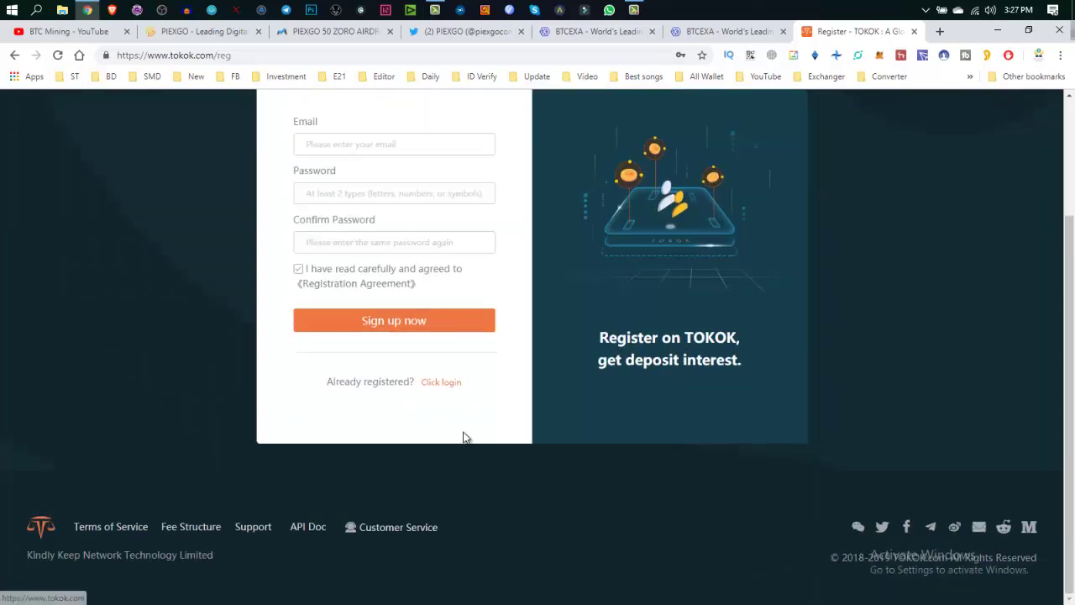
Step: Open TOKOK's login page and log in with the saved account e-mail and password
left_click(440, 383)
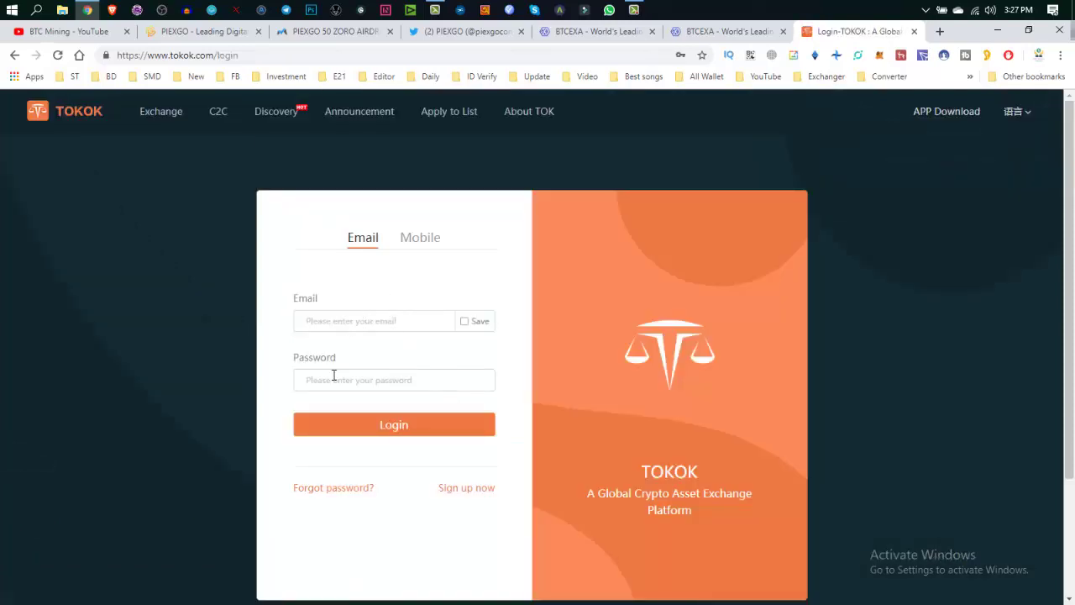
left_click(333, 375)
left_click(333, 407)
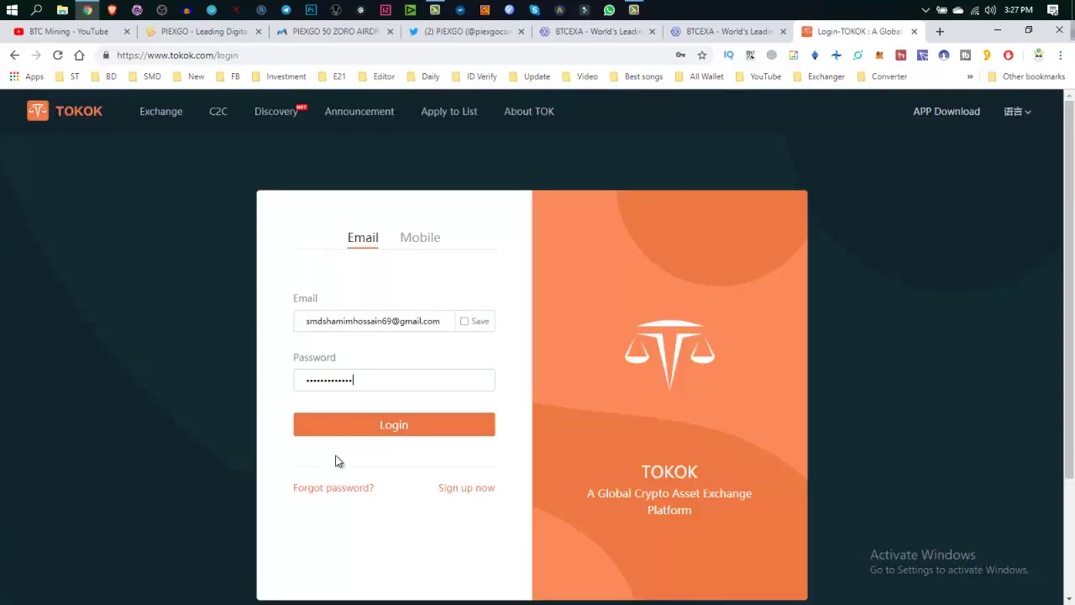
left_click(397, 431)
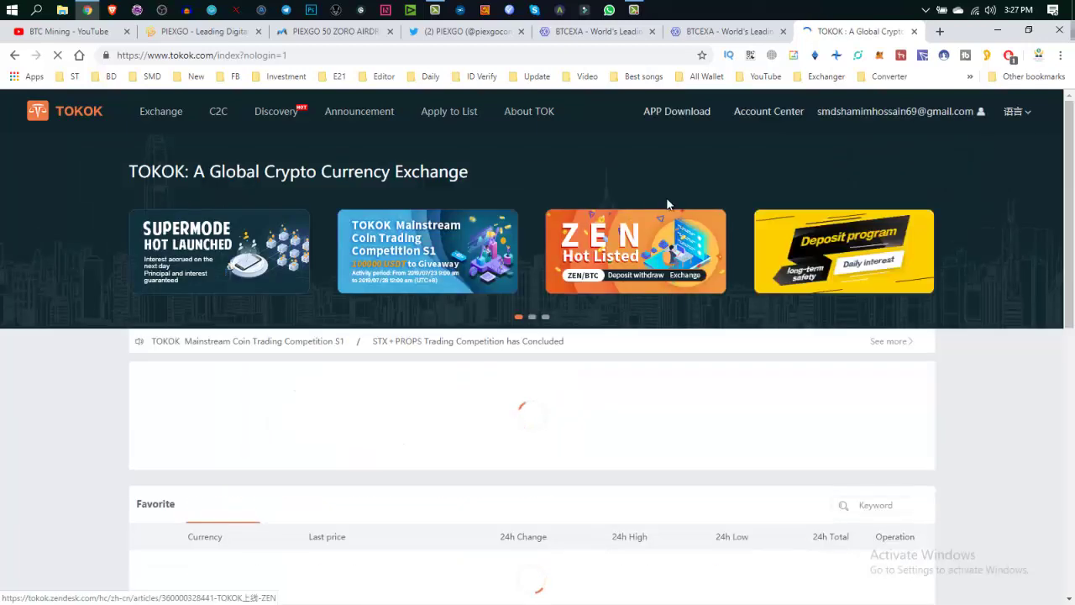
Step: Open the TOKOK account's Security Center and start the Real-name Authentication certification
mouse_move(868, 118)
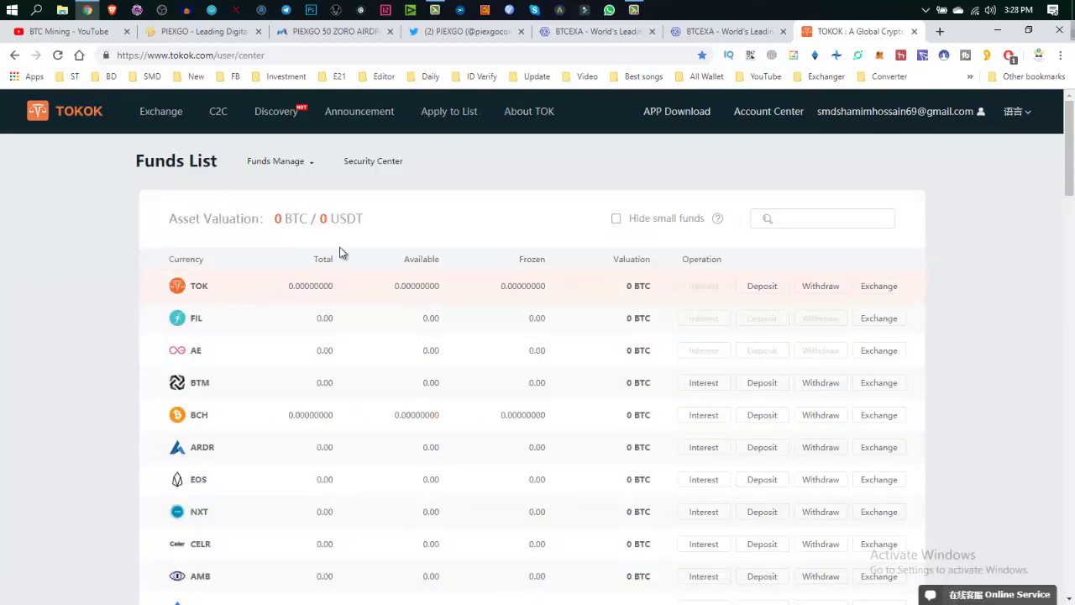
left_click(377, 162)
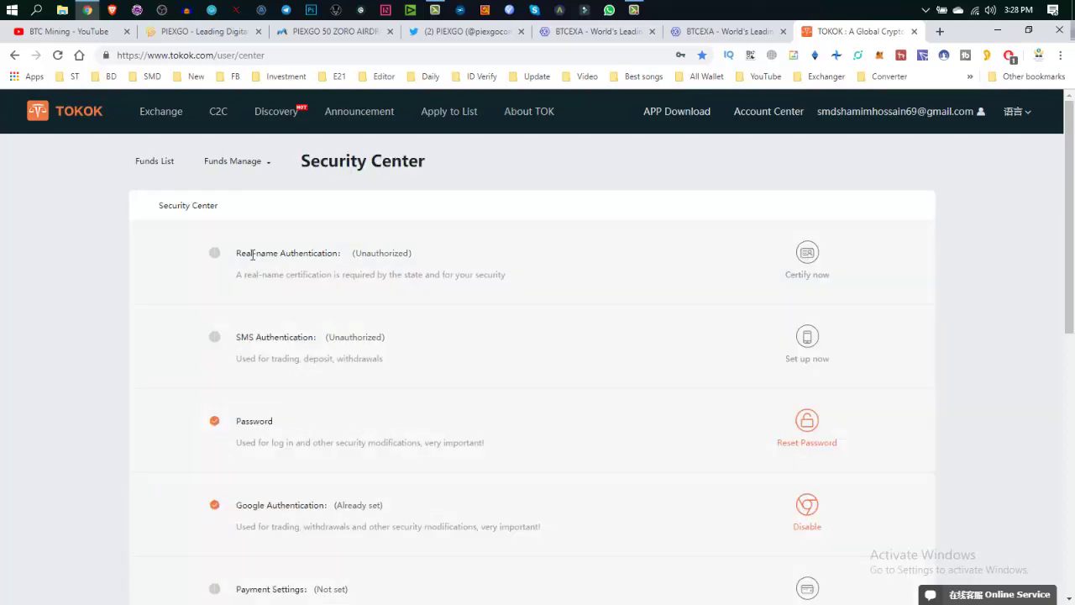
left_click_drag(250, 252, 414, 253)
left_click(492, 254)
left_click(807, 254)
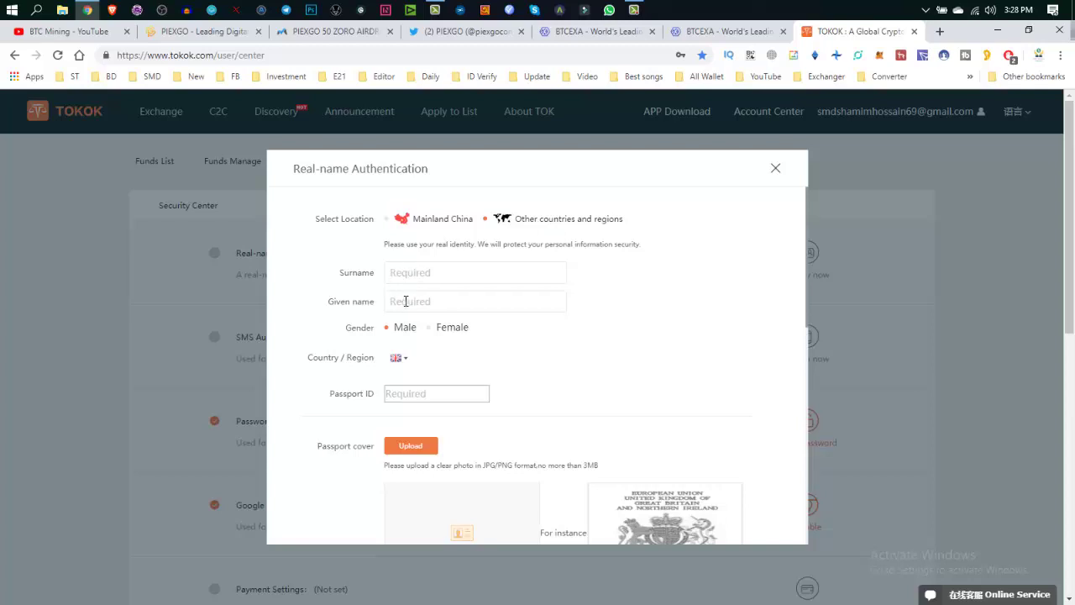
Step: Review the Real-name Authentication form's personal details and passport photo requirements, and close it without submitting
scroll(374, 303, "down", 1)
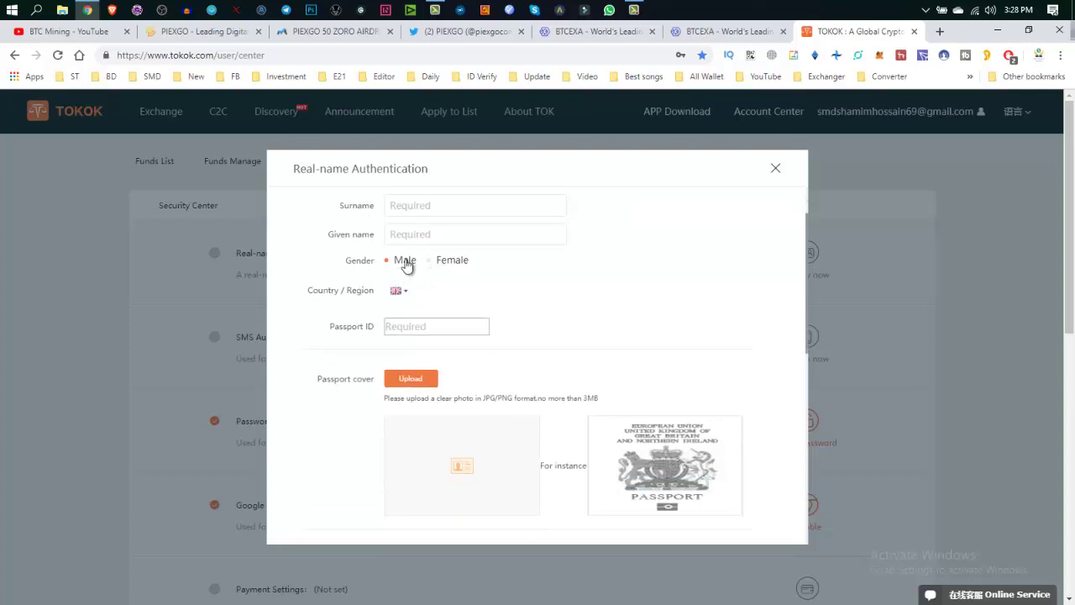
scroll(529, 296, "down", 2)
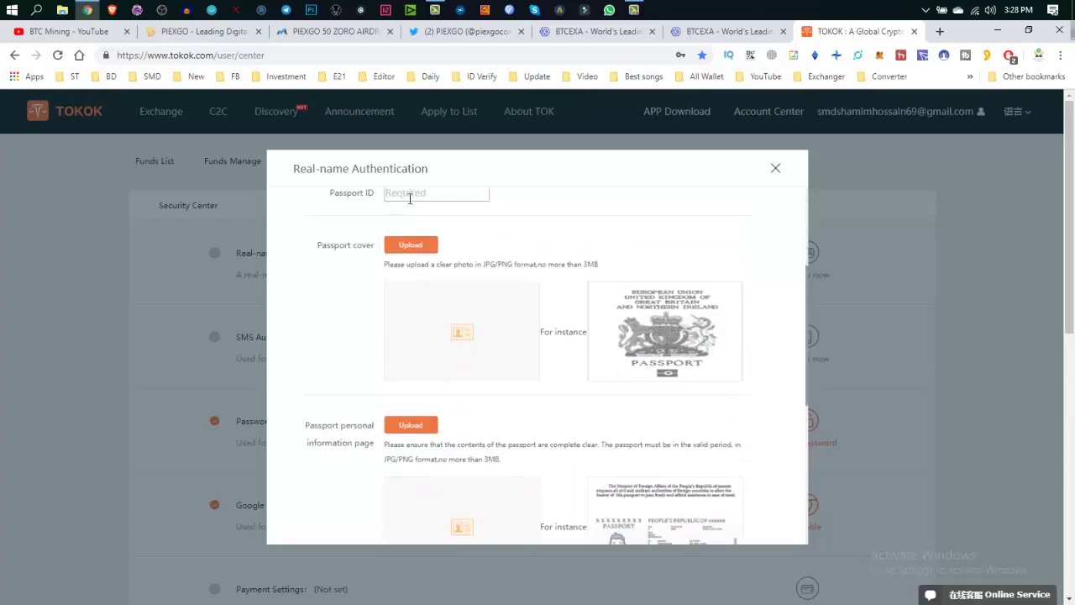
scroll(405, 243, "up", 1)
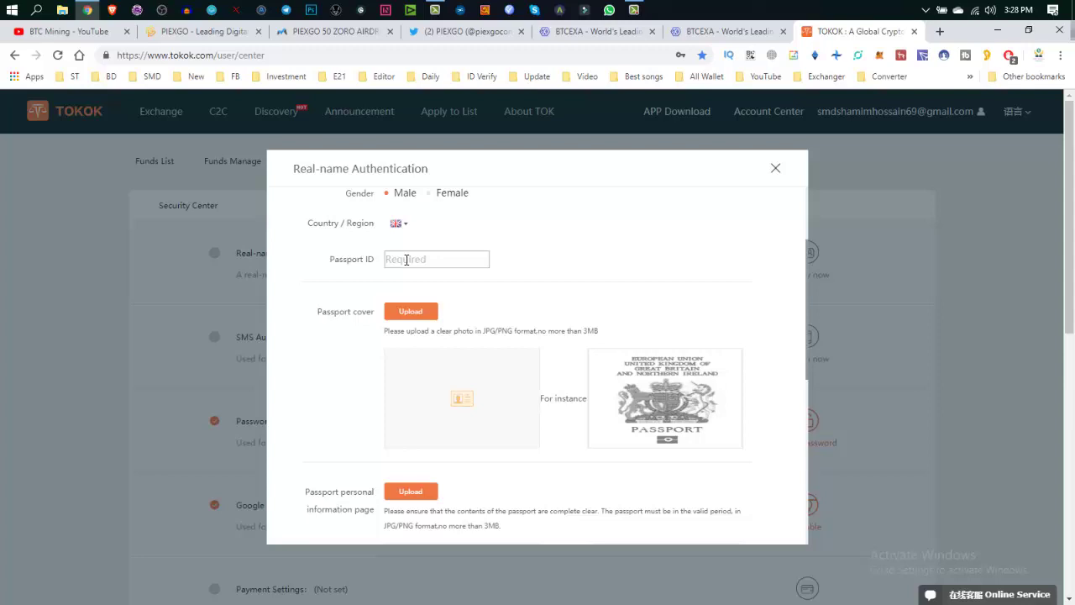
scroll(470, 353, "down", 3)
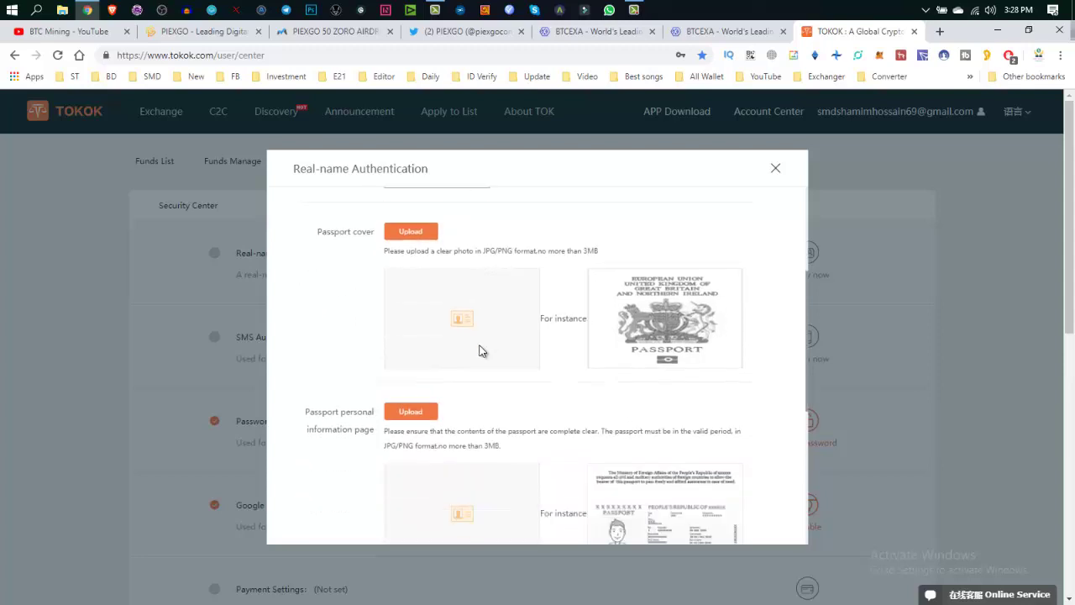
scroll(417, 313, "down", 3)
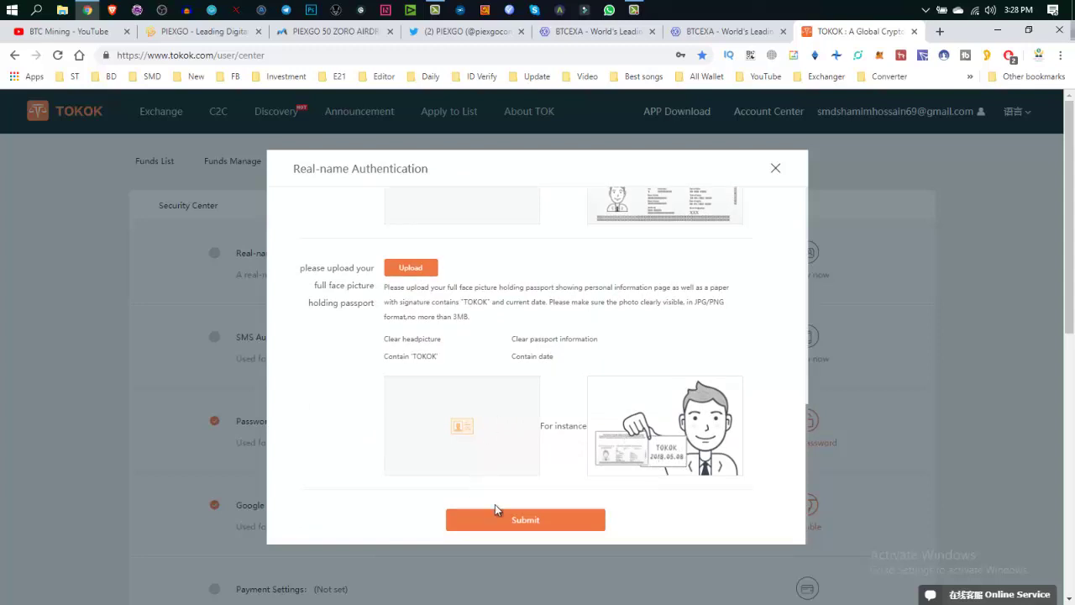
scroll(500, 341, "up", 5)
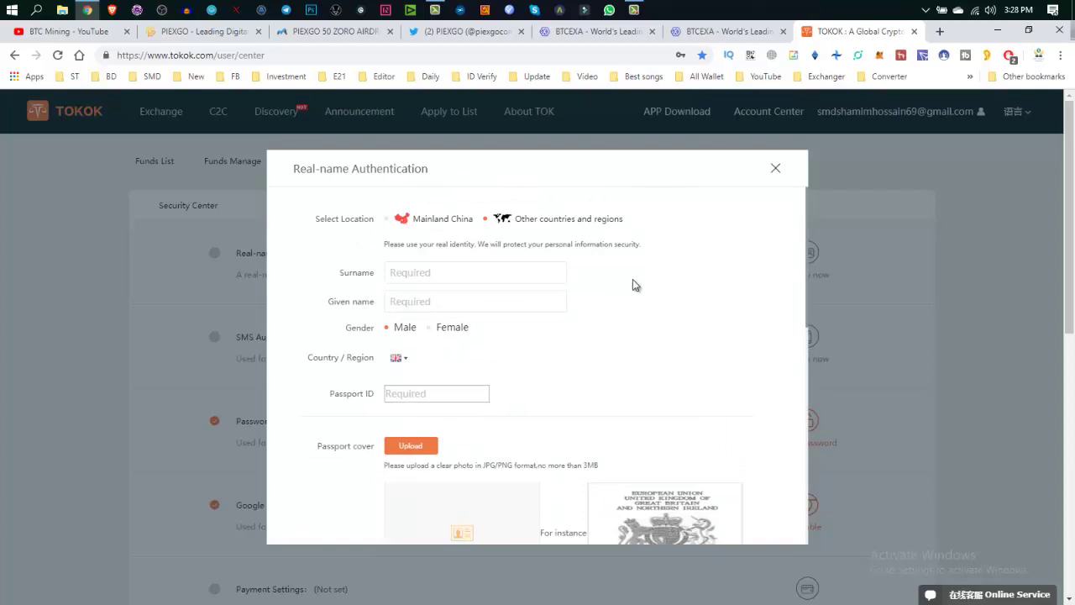
left_click(775, 168)
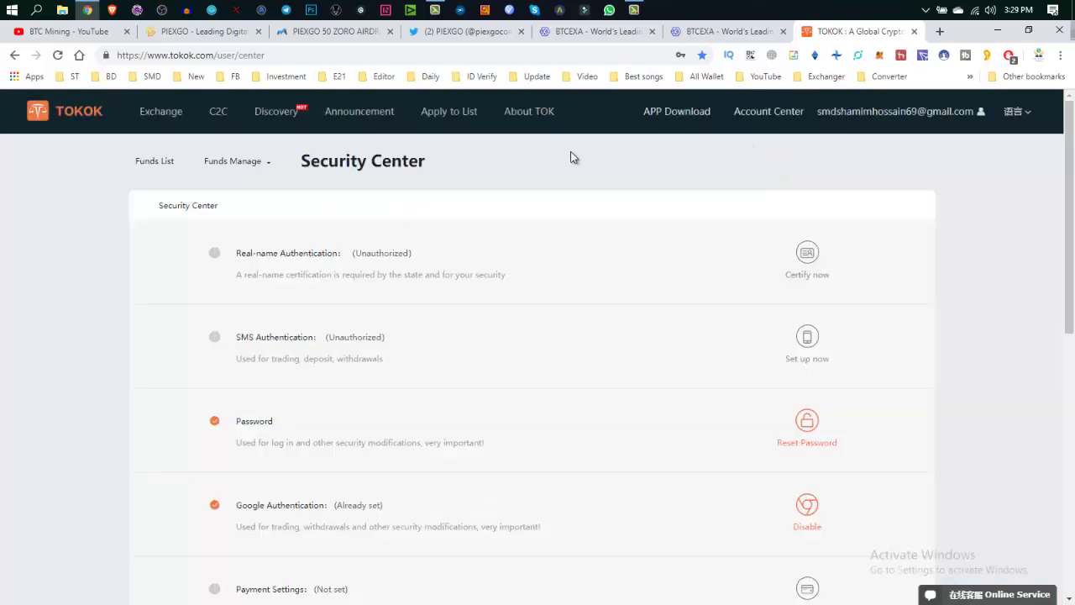